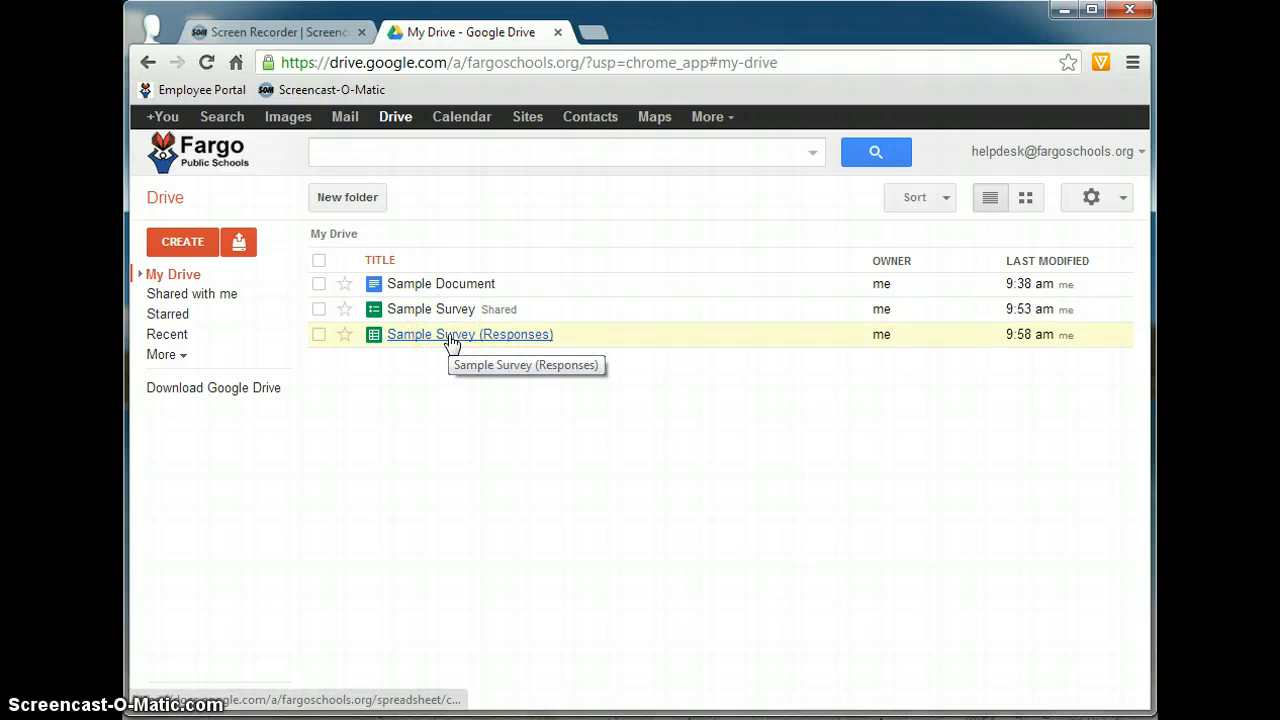
Step: Create a new form titled "Lunch Survey" with the Blue Birds theme
{"action": "left_click", "coordinate": [458, 341]}
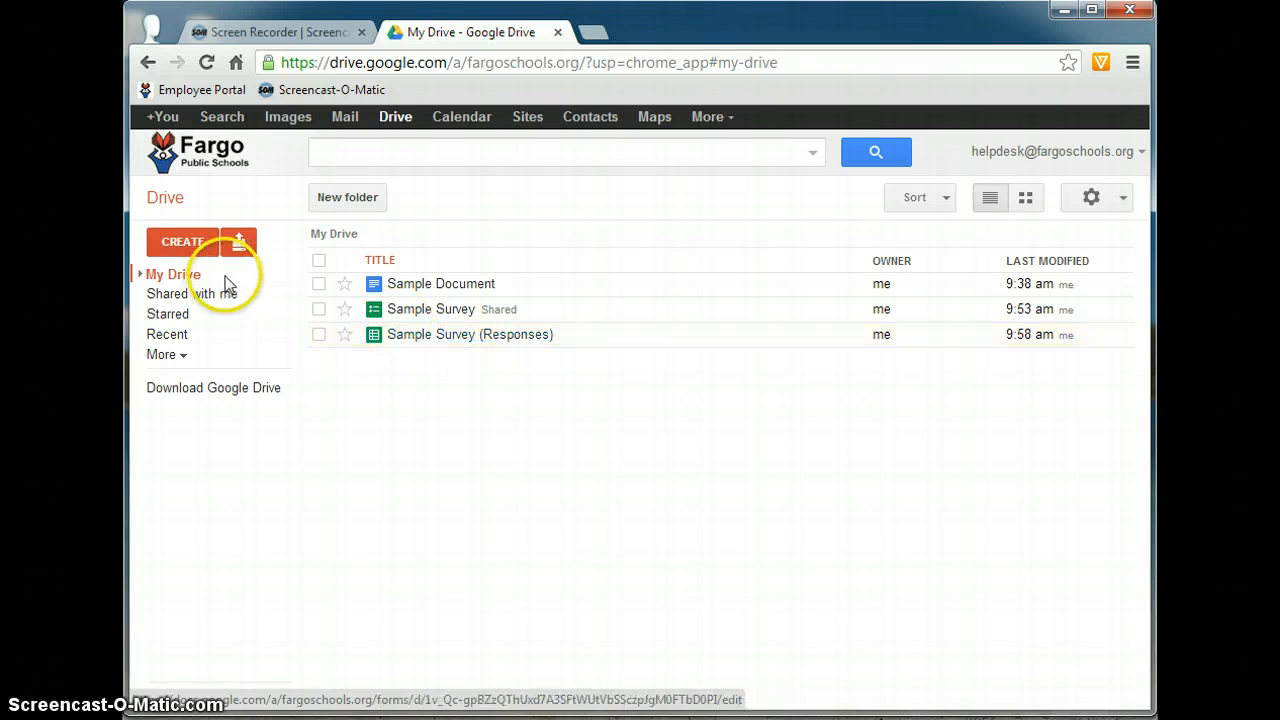
{"action": "left_click", "coordinate": [185, 242]}
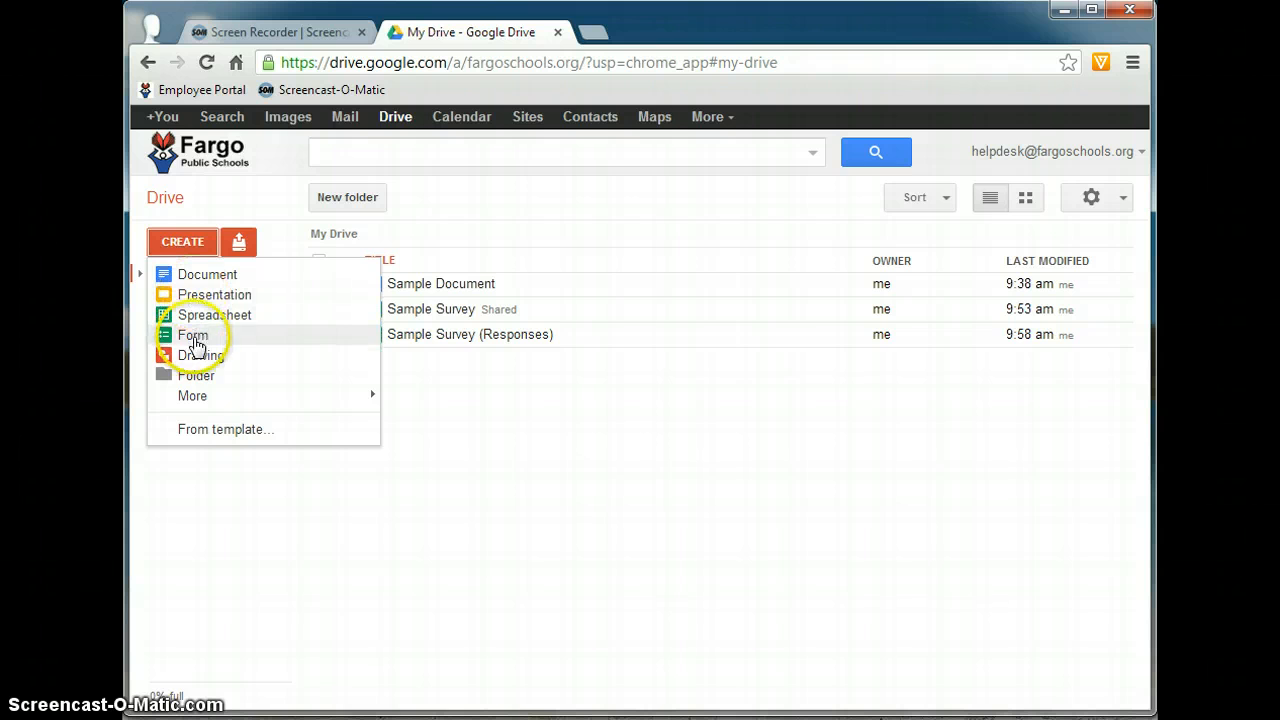
{"action": "left_click", "coordinate": [195, 340]}
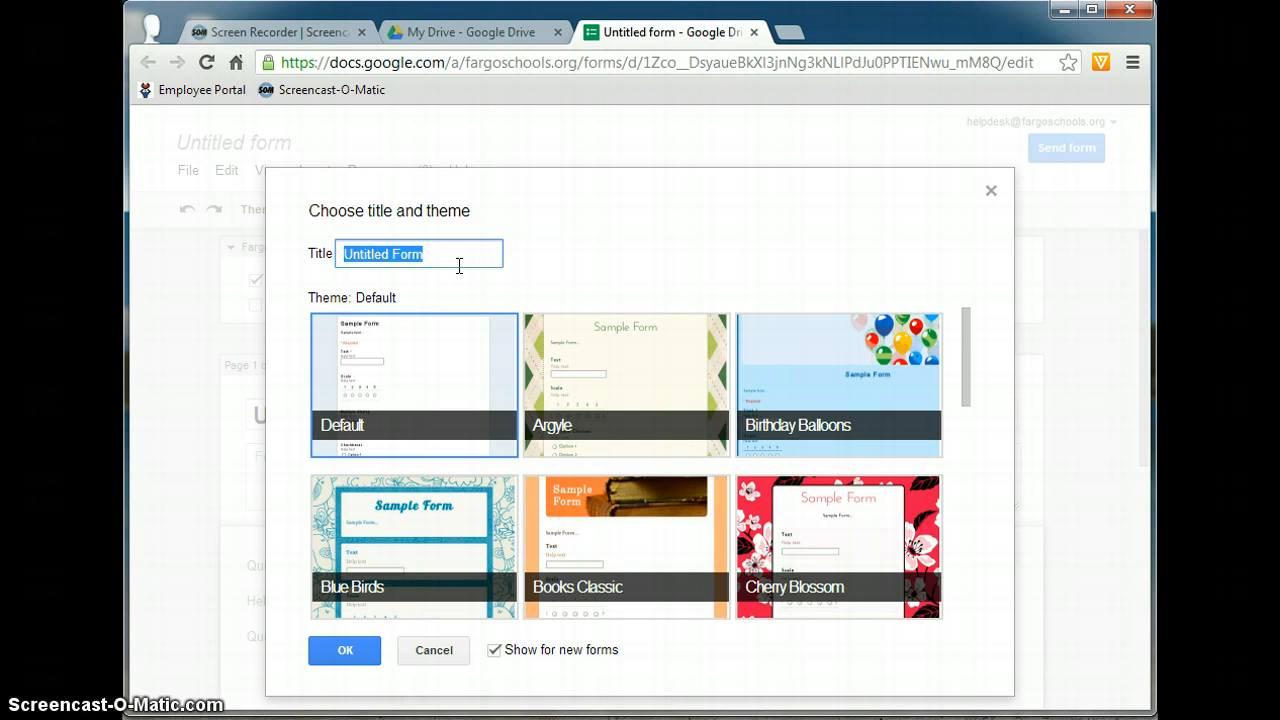
{"action": "type", "text": "Lunch Survey"}
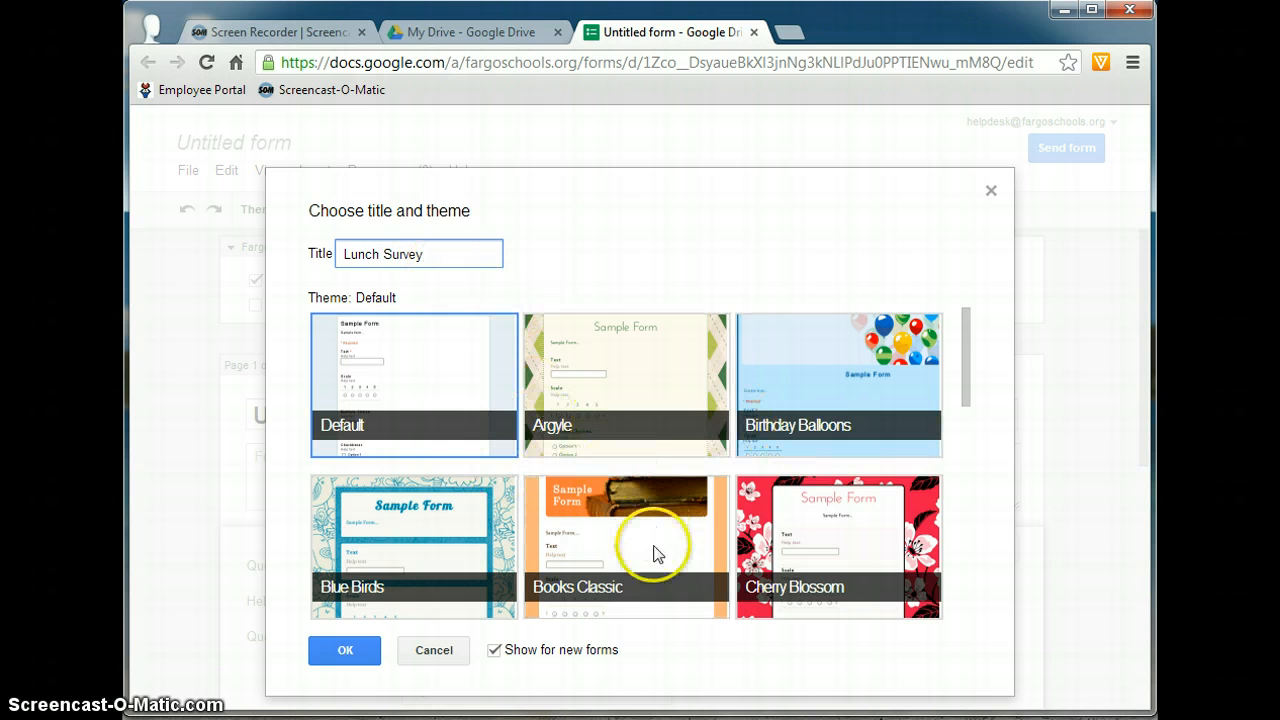
{"action": "left_click", "coordinate": [503, 525]}
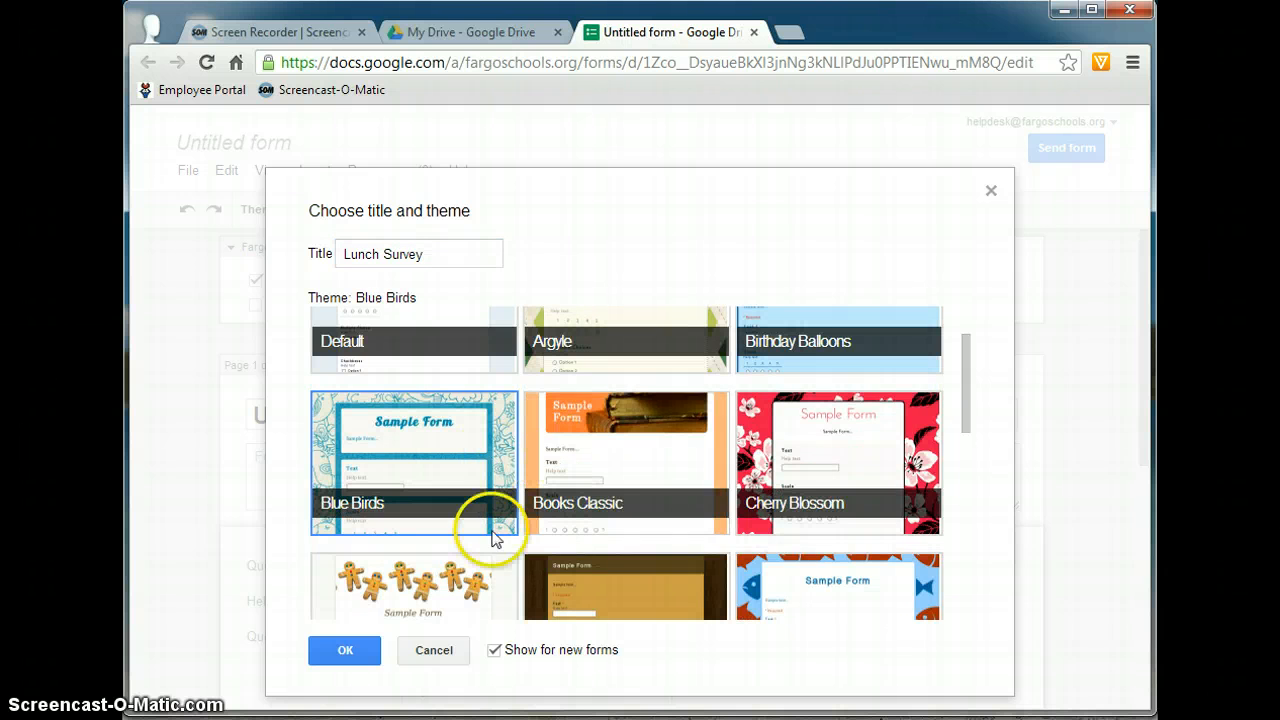
{"action": "left_click", "coordinate": [345, 651]}
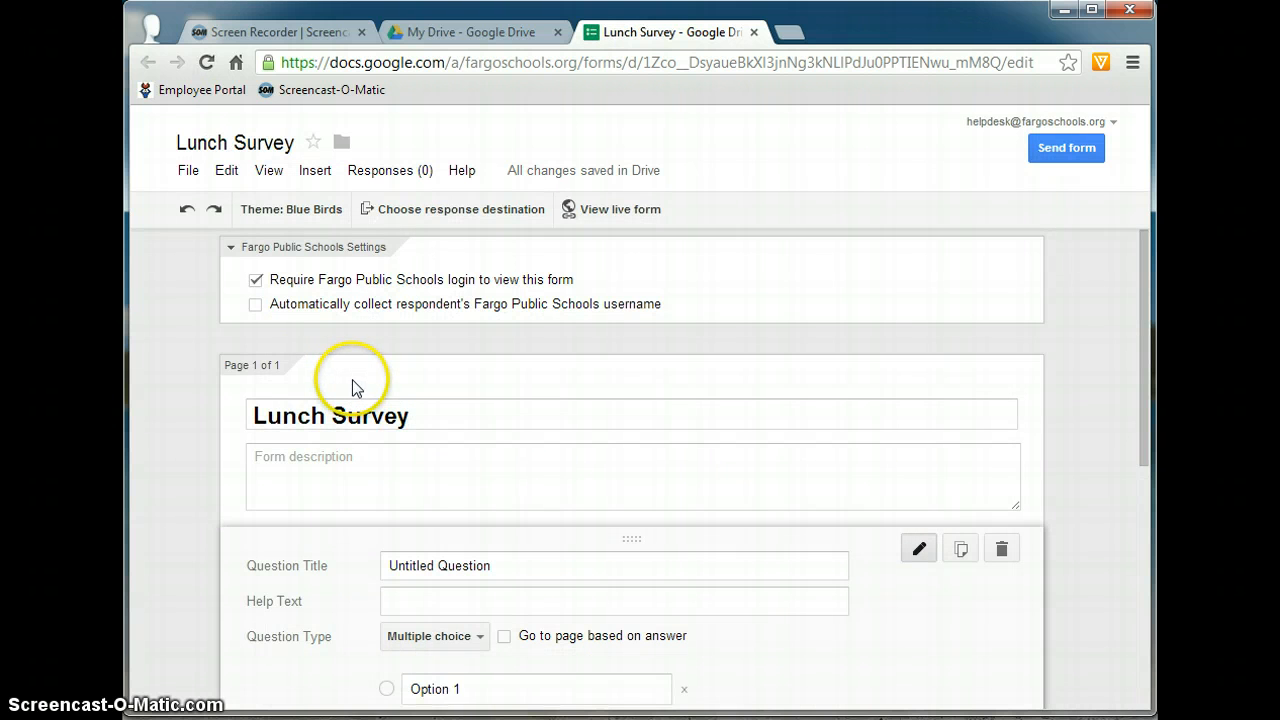
Step: Turn off the required Fargo Public Schools login for viewing the form and accept access from outside the domain
{"action": "left_click", "coordinate": [238, 147]}
{"action": "left_click", "coordinate": [505, 464]}
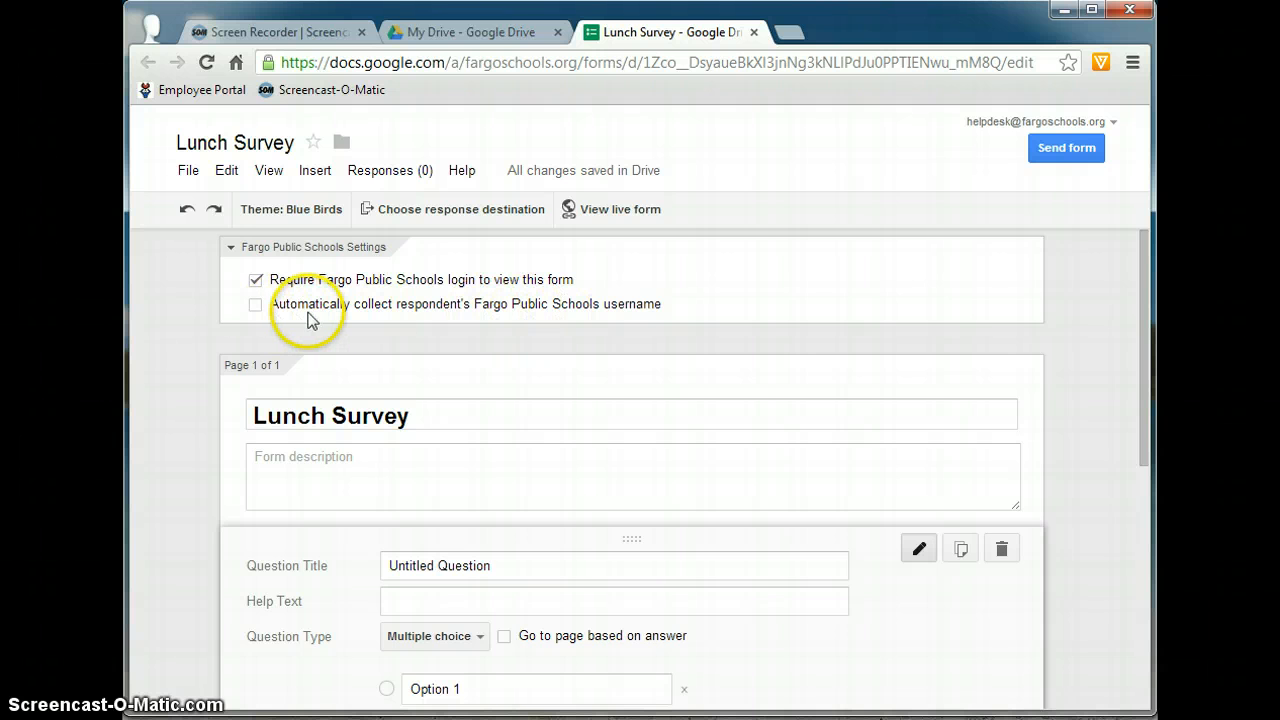
{"action": "left_click", "coordinate": [257, 281]}
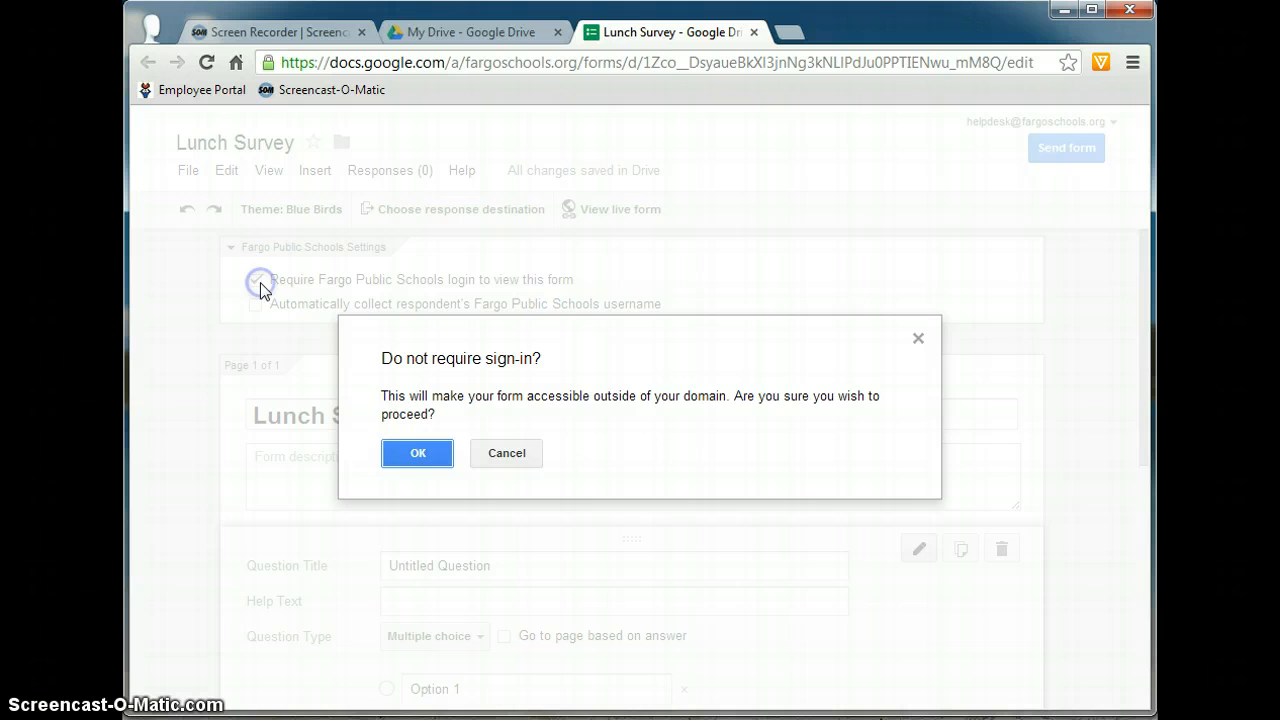
{"action": "left_click", "coordinate": [441, 452]}
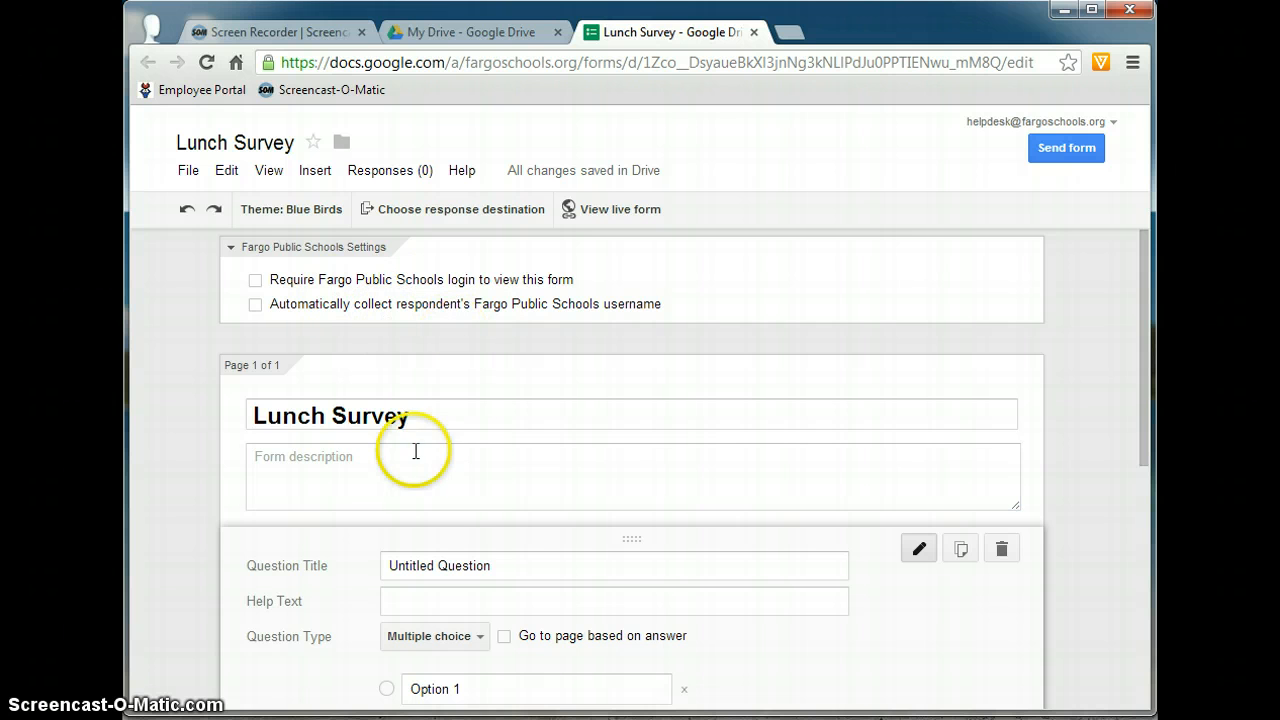
{"action": "left_click", "coordinate": [424, 420]}
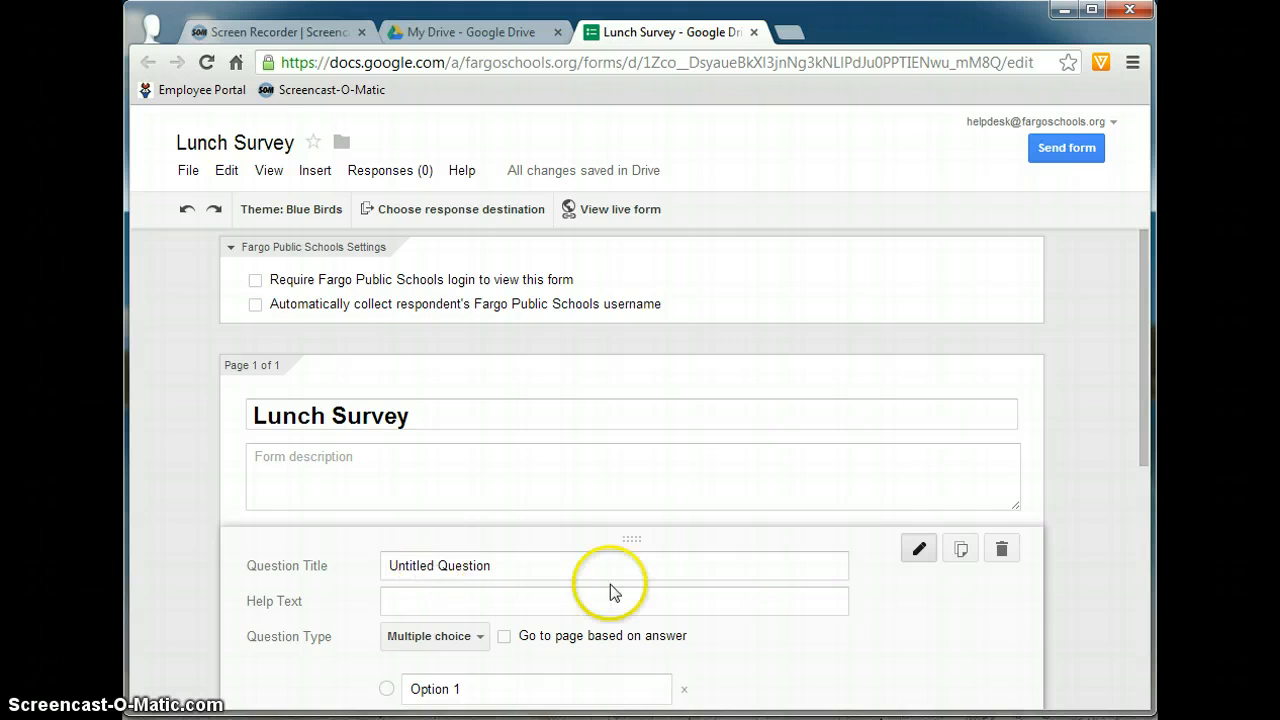
Step: Set the first question's title to "What is your favorite lunch item?"
{"action": "scroll", "coordinate": [608, 588], "scroll_direction": "down", "scroll_amount": 2}
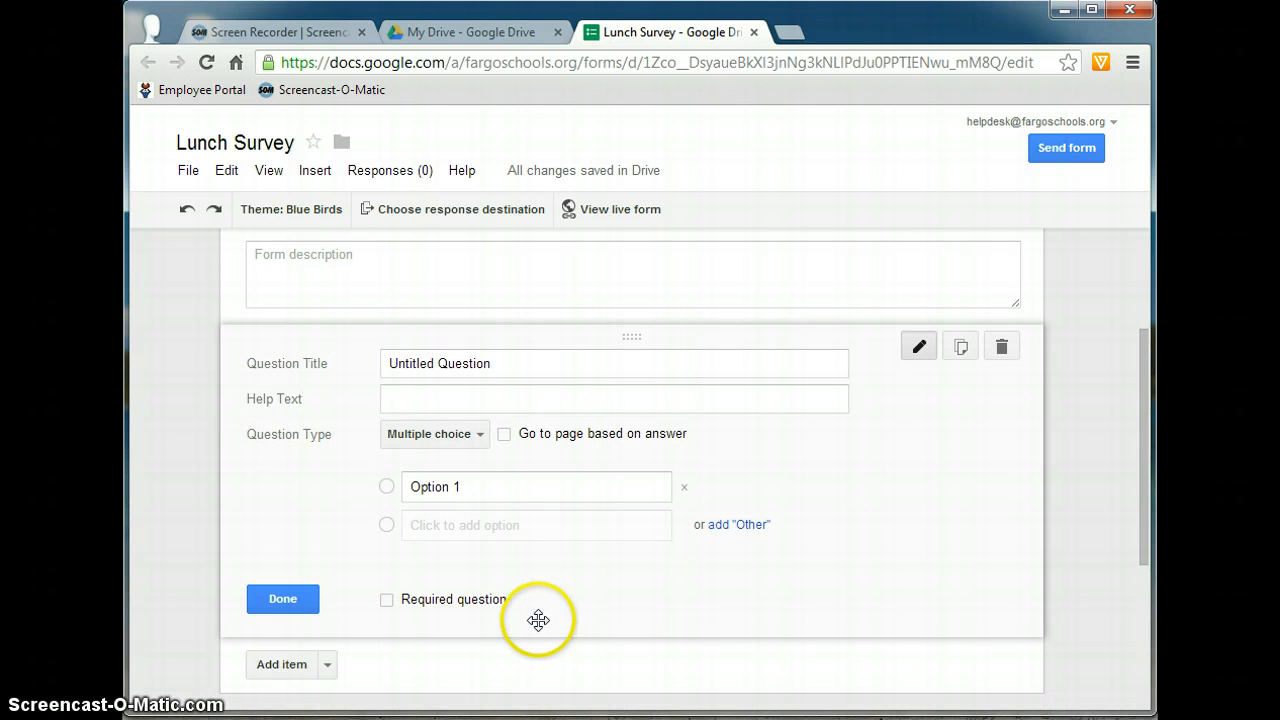
{"action": "left_click", "coordinate": [452, 363]}
{"action": "left_click_drag", "start_coordinate": [503, 363], "coordinate": [336, 349]}
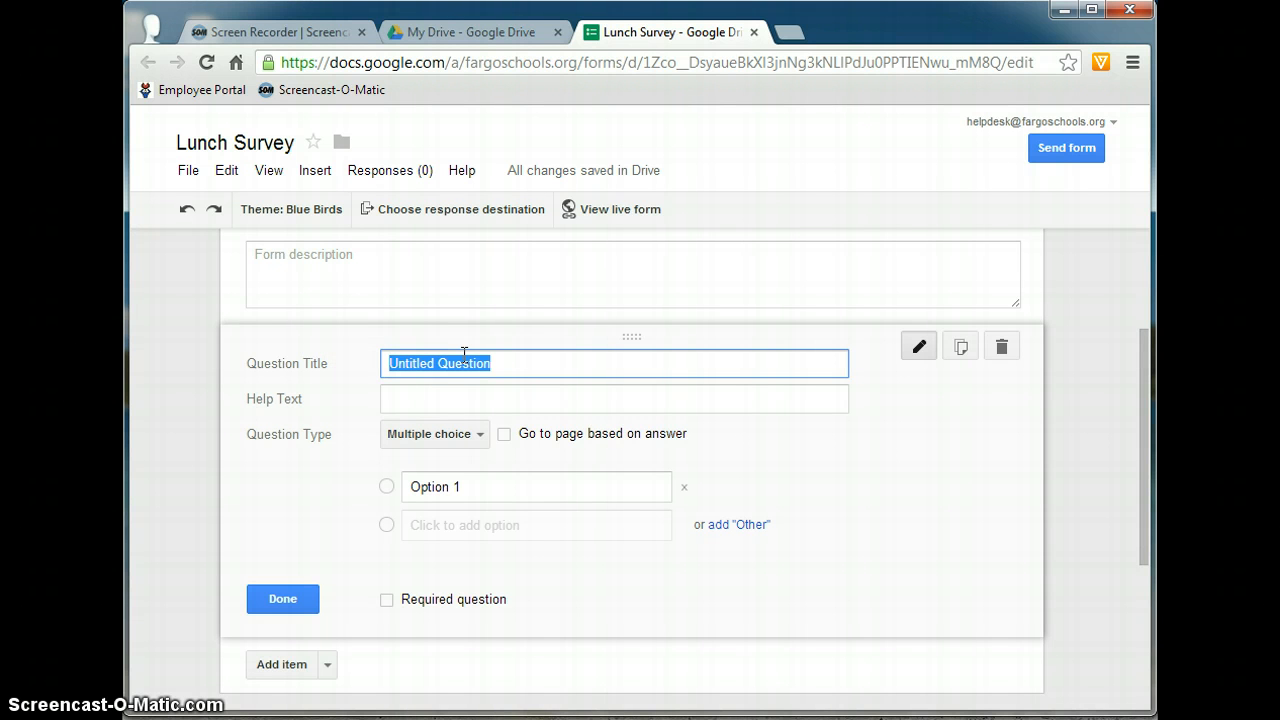
{"action": "type", "text": "What is your favorite lunch it"}
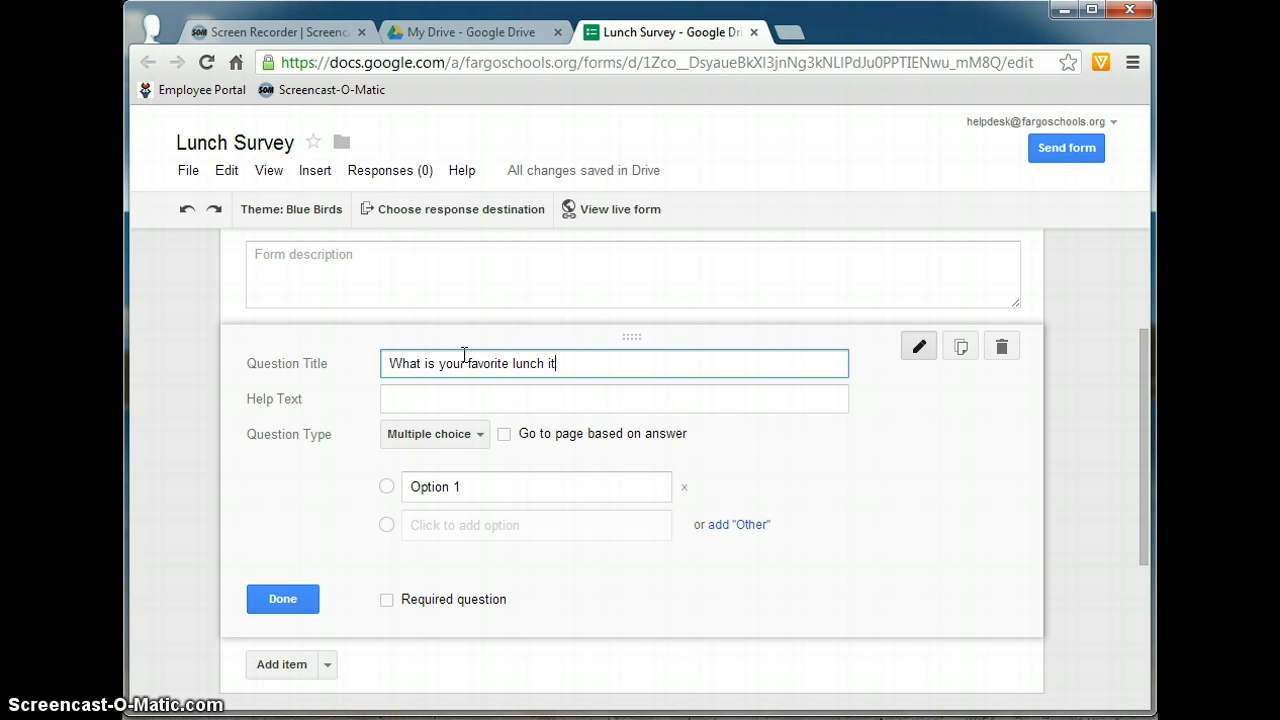
{"action": "key", "text": "Tab"}
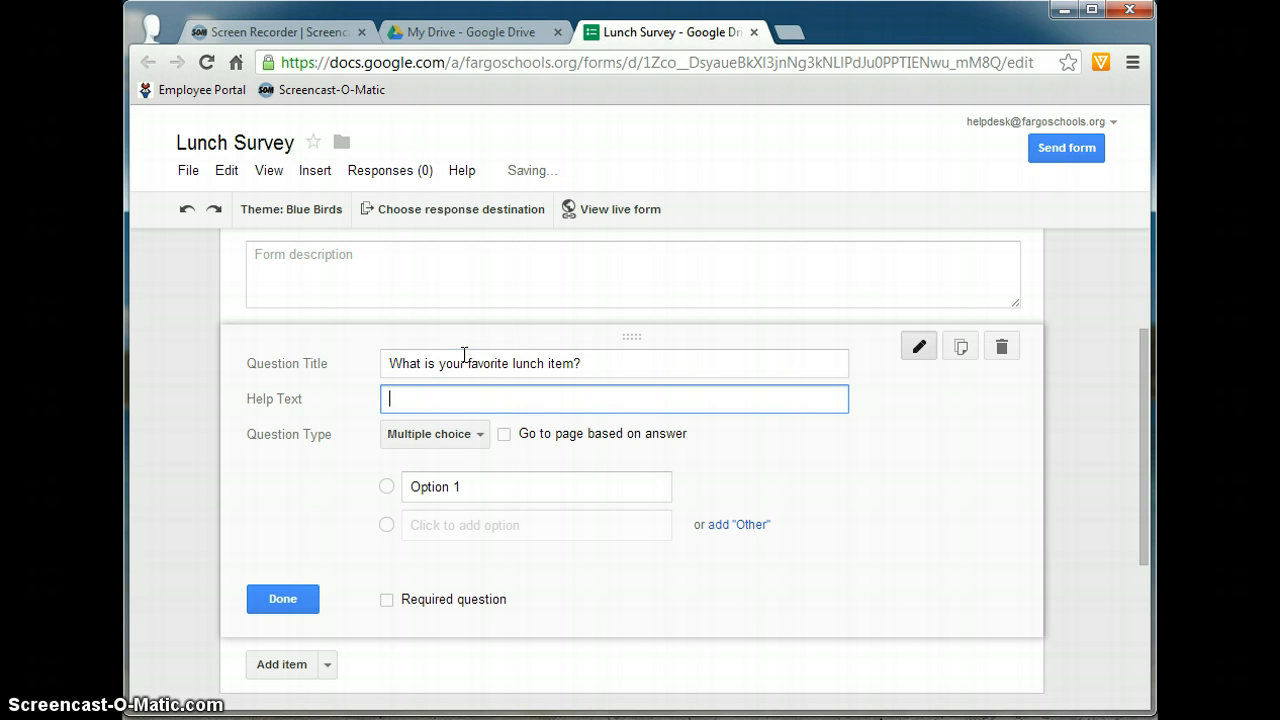
Step: Enter "Pizza" and "Burgers" as the two multiple-choice options of the lunch question
{"action": "left_click", "coordinate": [438, 487]}
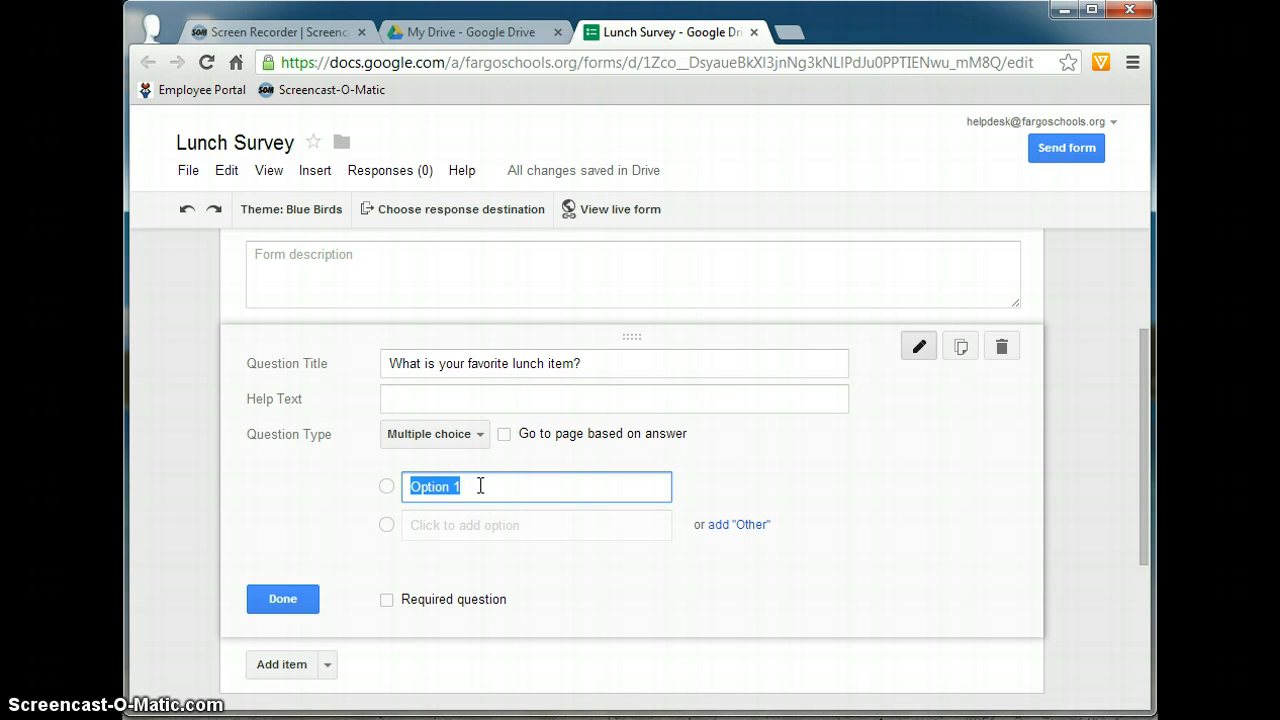
{"action": "type", "text": "Pizza"}
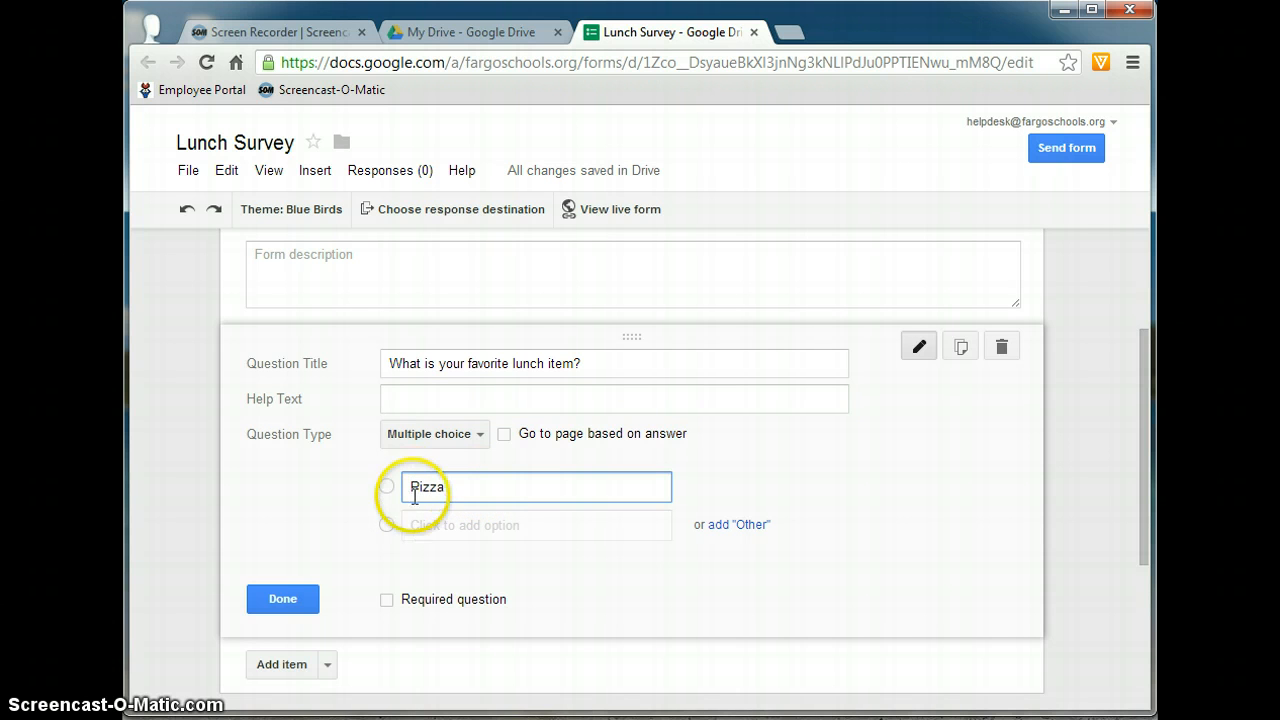
{"action": "left_click", "coordinate": [441, 525]}
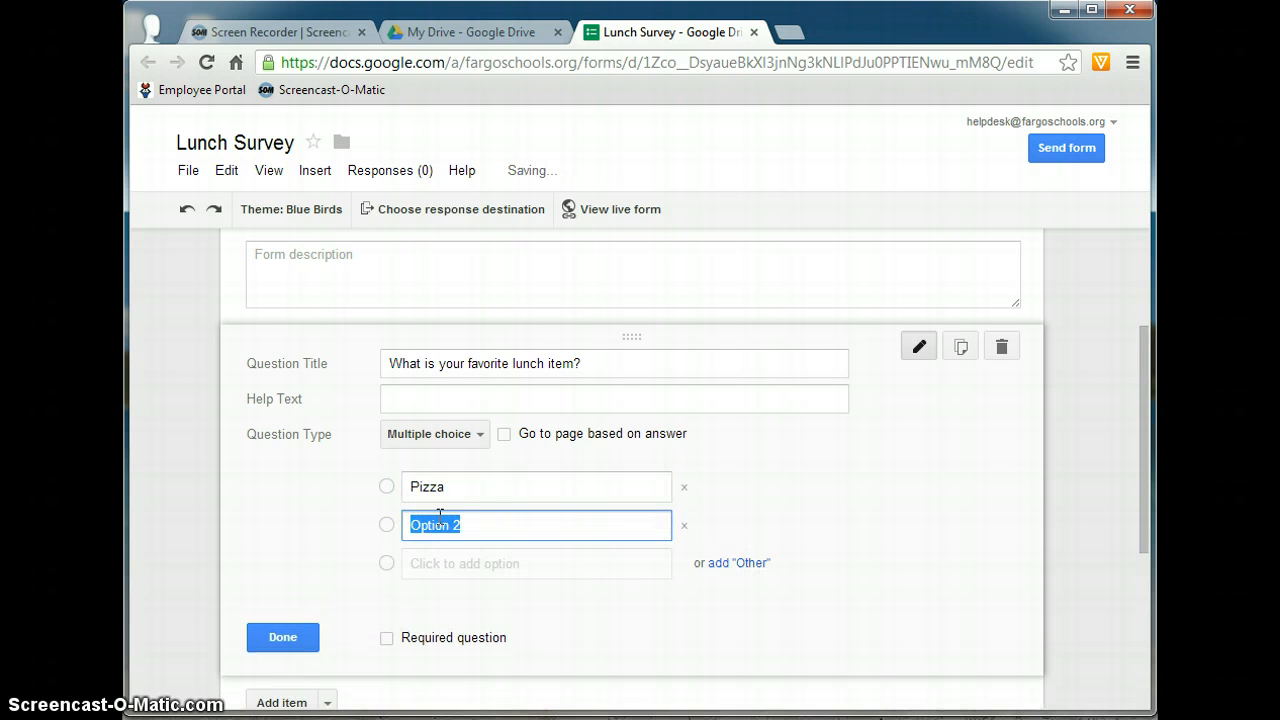
{"action": "type", "text": "Burgers"}
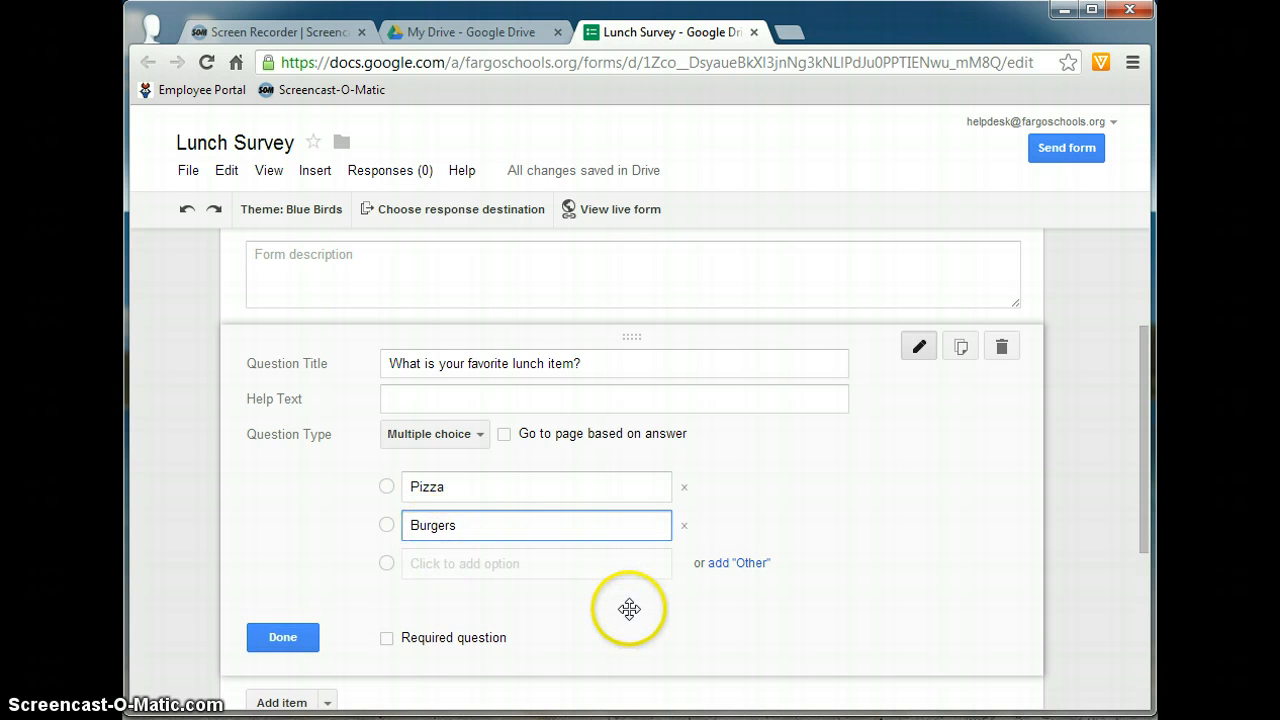
Step: Make the lunch question required and finish editing it
{"action": "scroll", "coordinate": [629, 609], "scroll_direction": "down", "scroll_amount": 2}
{"action": "left_click", "coordinate": [387, 537]}
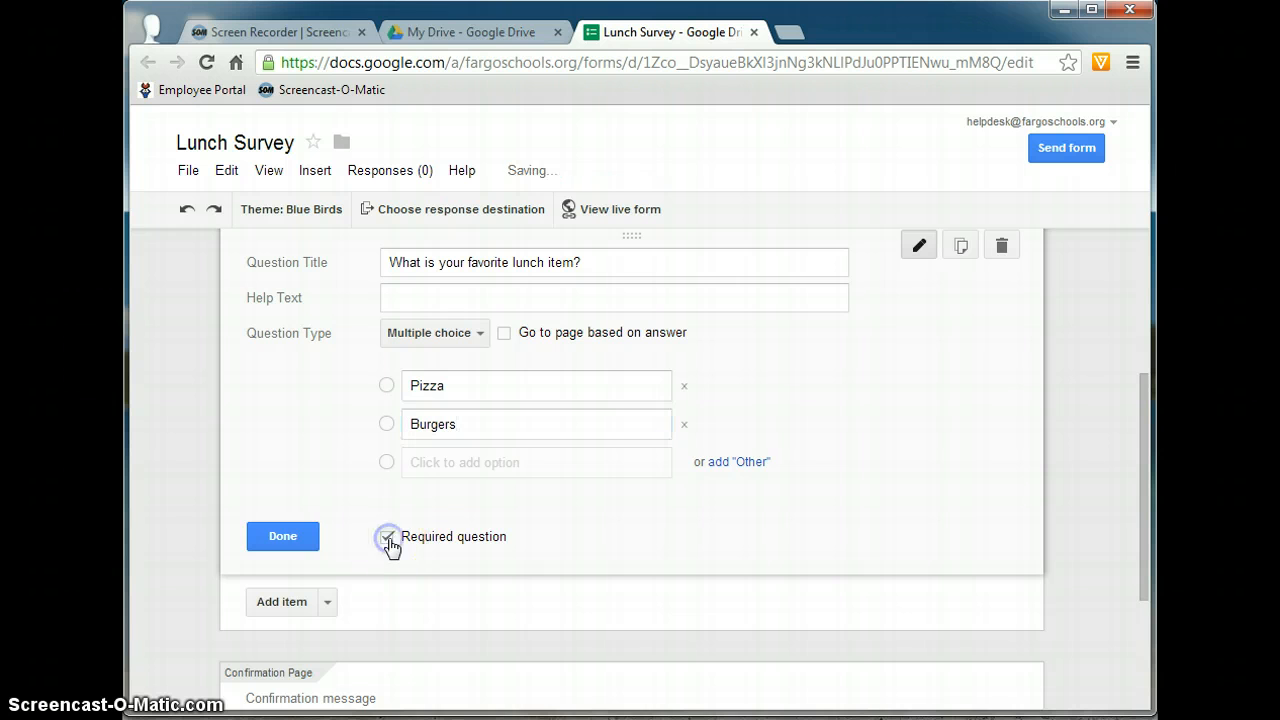
{"action": "left_click", "coordinate": [303, 534]}
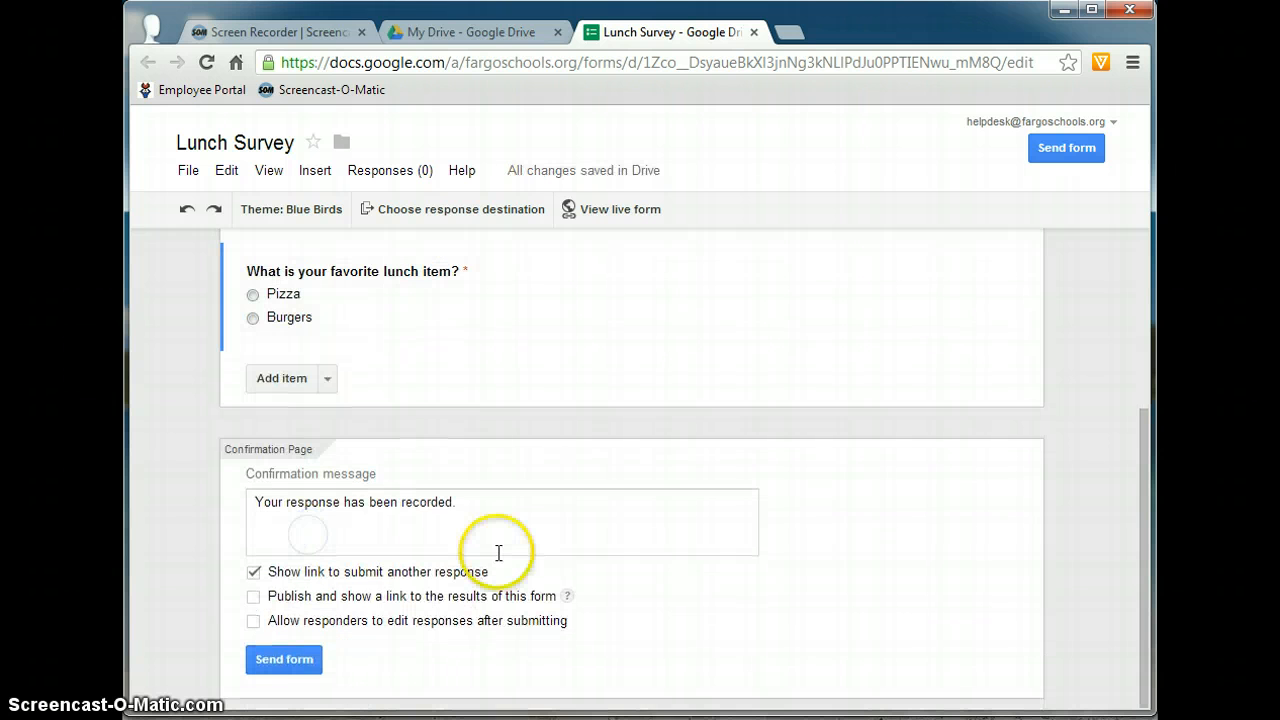
Step: Add "Thank you!" after the existing sentence in the form's confirmation message
{"action": "scroll", "coordinate": [565, 581], "scroll_direction": "up", "scroll_amount": 2}
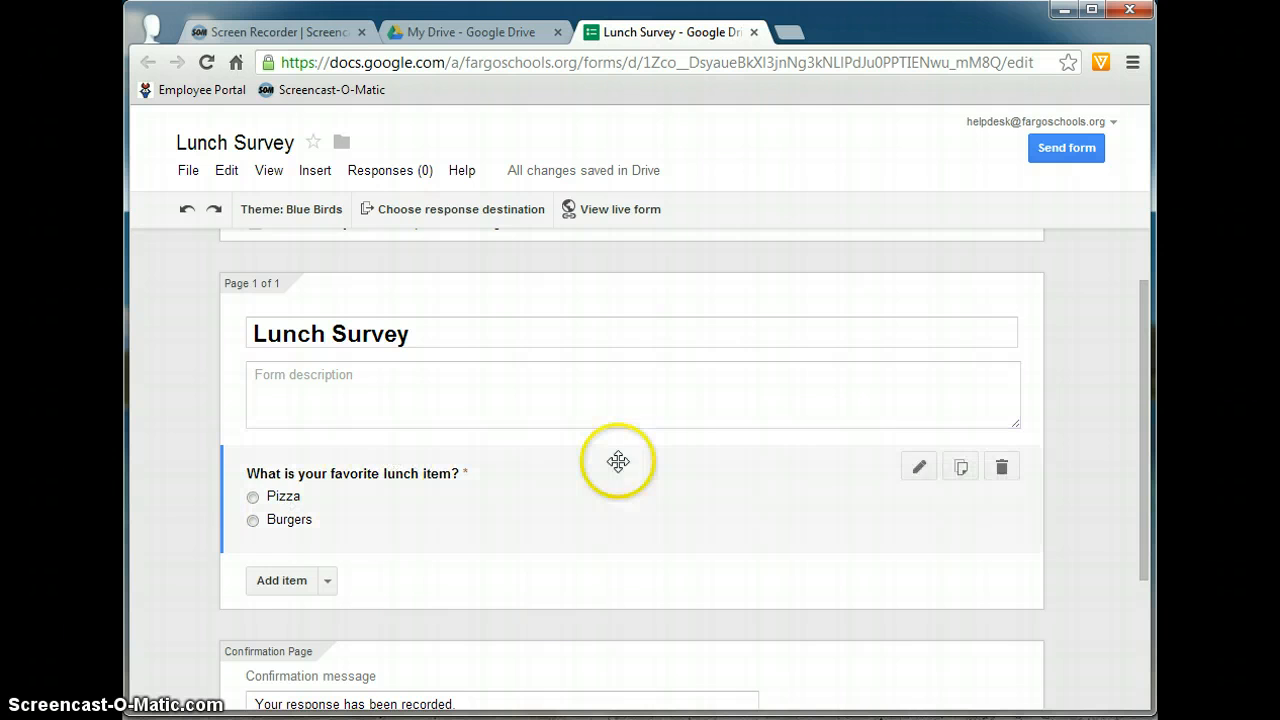
{"action": "scroll", "coordinate": [606, 593], "scroll_direction": "down", "scroll_amount": 2}
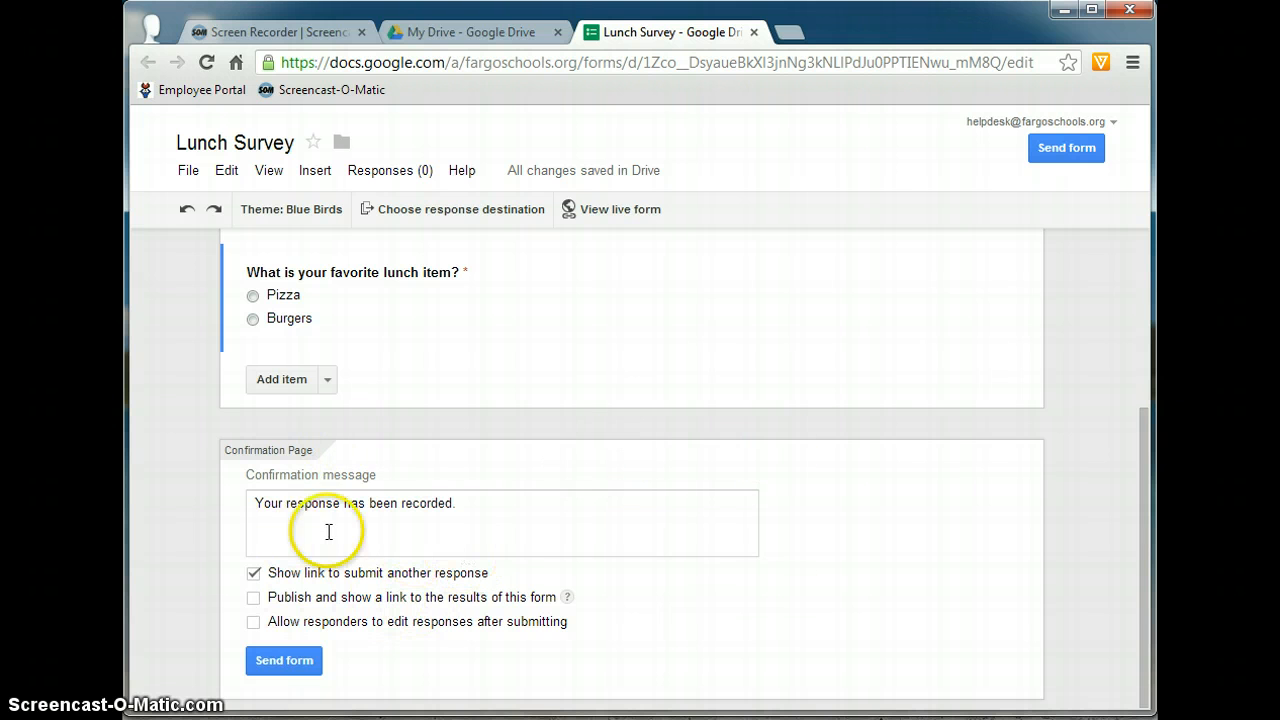
{"action": "left_click", "coordinate": [529, 525]}
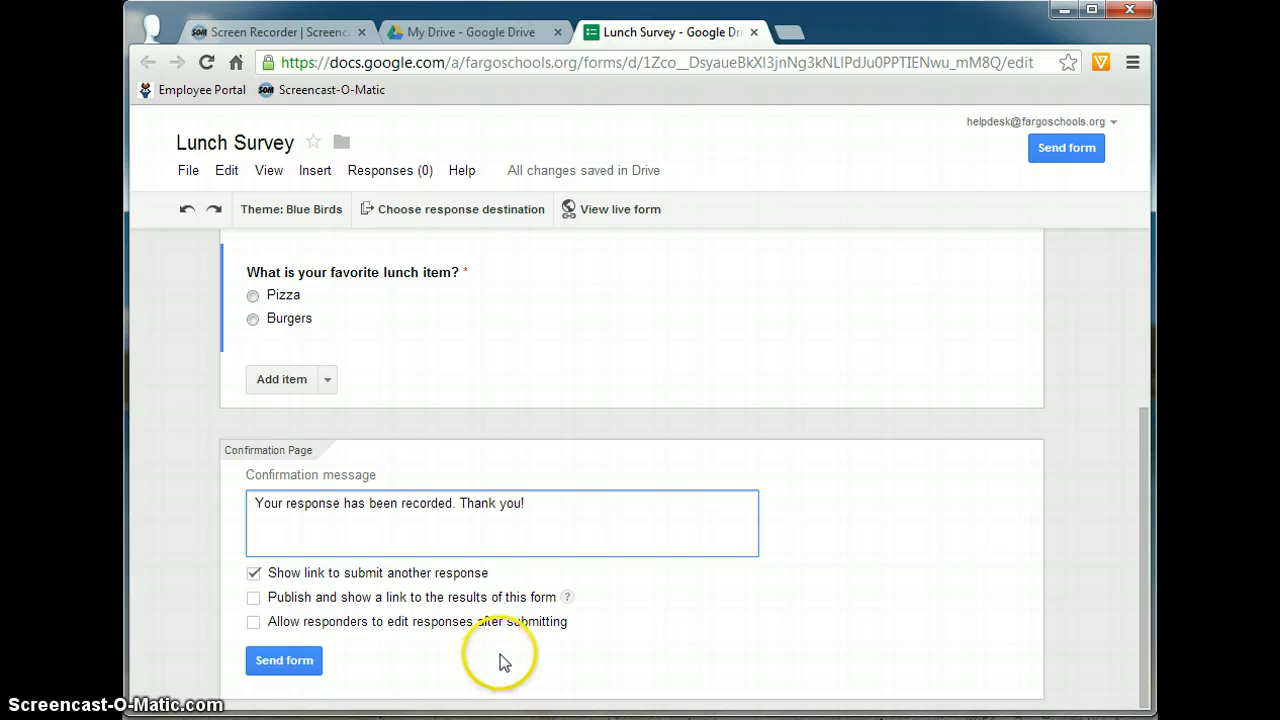
Step: Open the form's sending options, select the link to share, and finish the dialog
{"action": "left_click", "coordinate": [287, 662]}
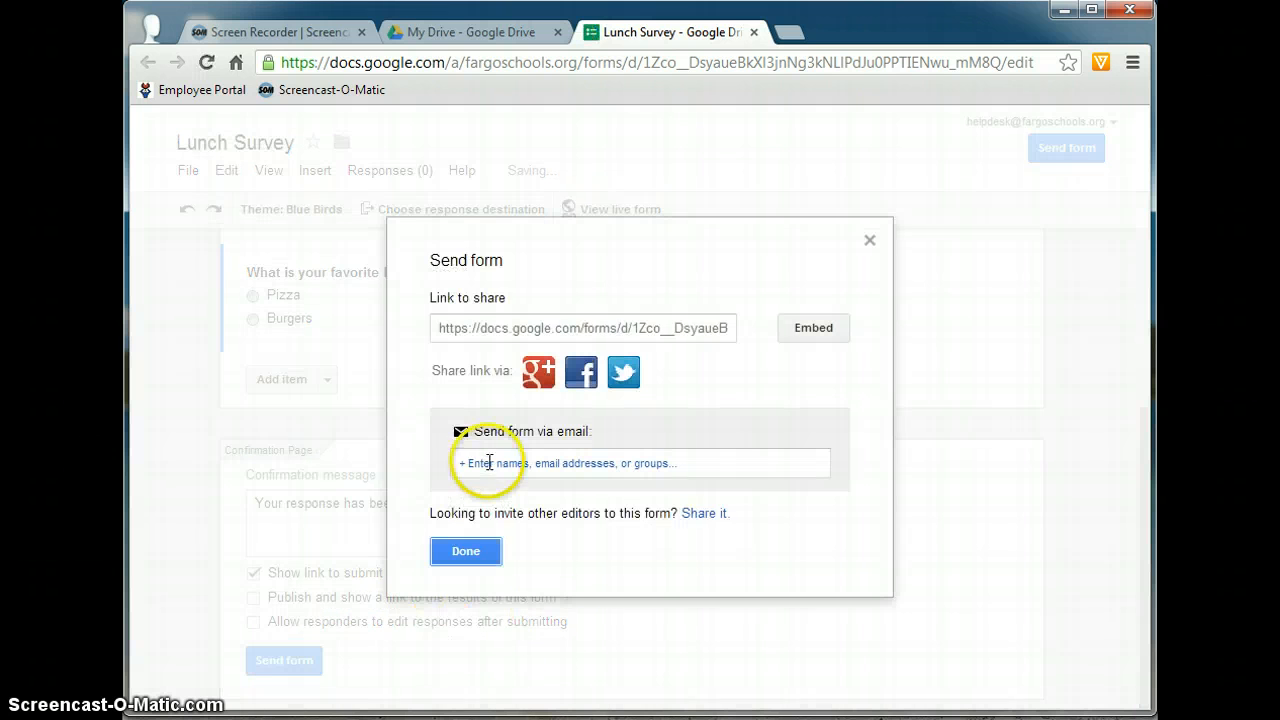
{"action": "left_click", "coordinate": [623, 332]}
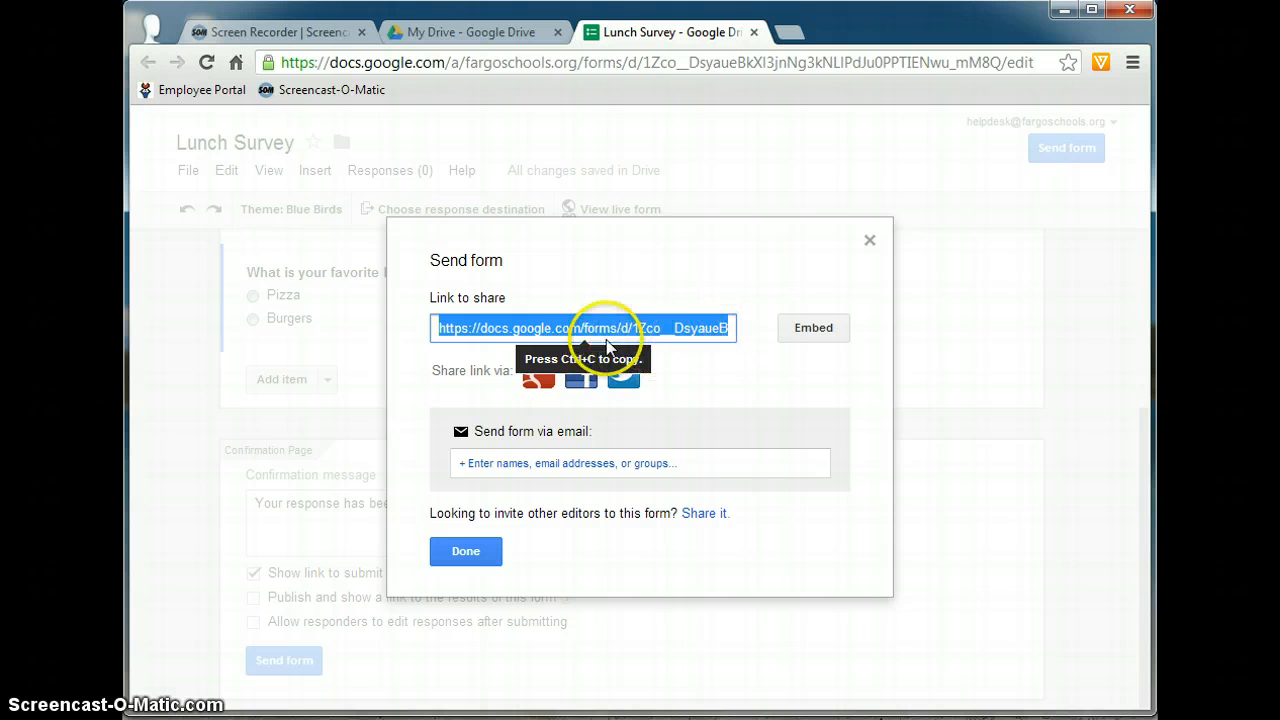
{"action": "left_click", "coordinate": [478, 549]}
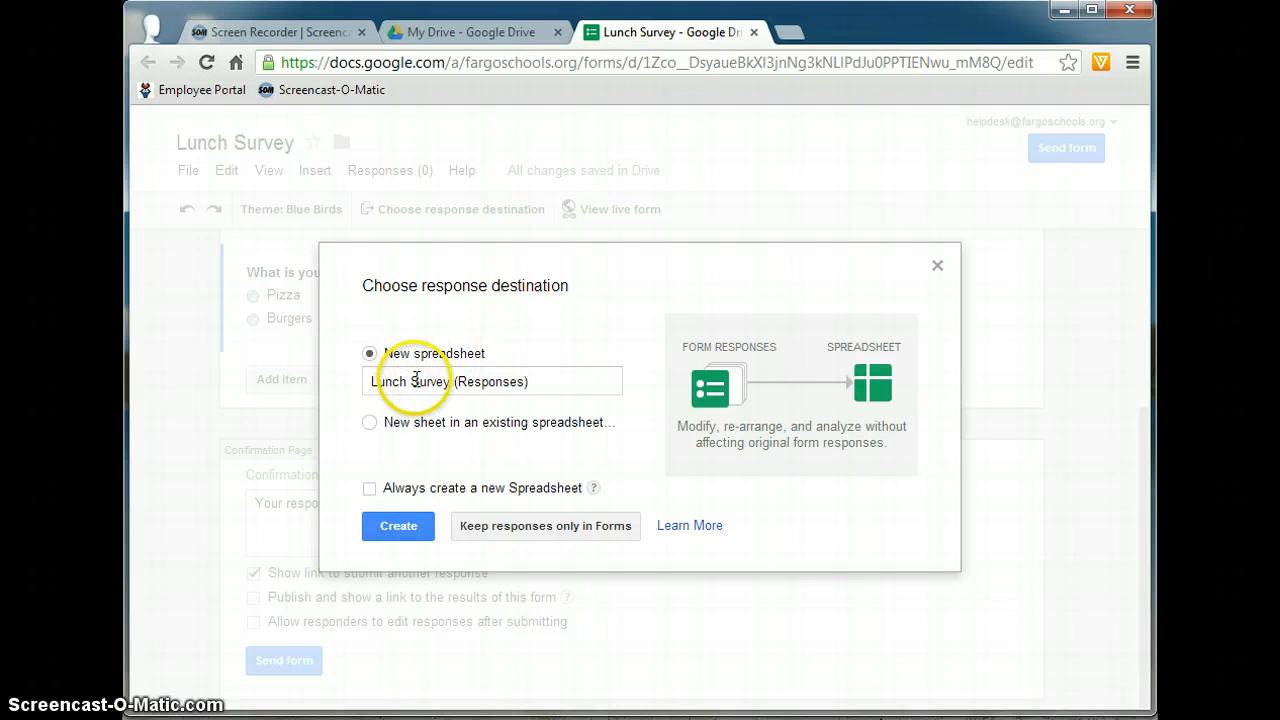
Step: Send the responses to a new spreadsheet named "Lunch Survey (Responses)" and close the form
{"action": "left_click", "coordinate": [370, 422]}
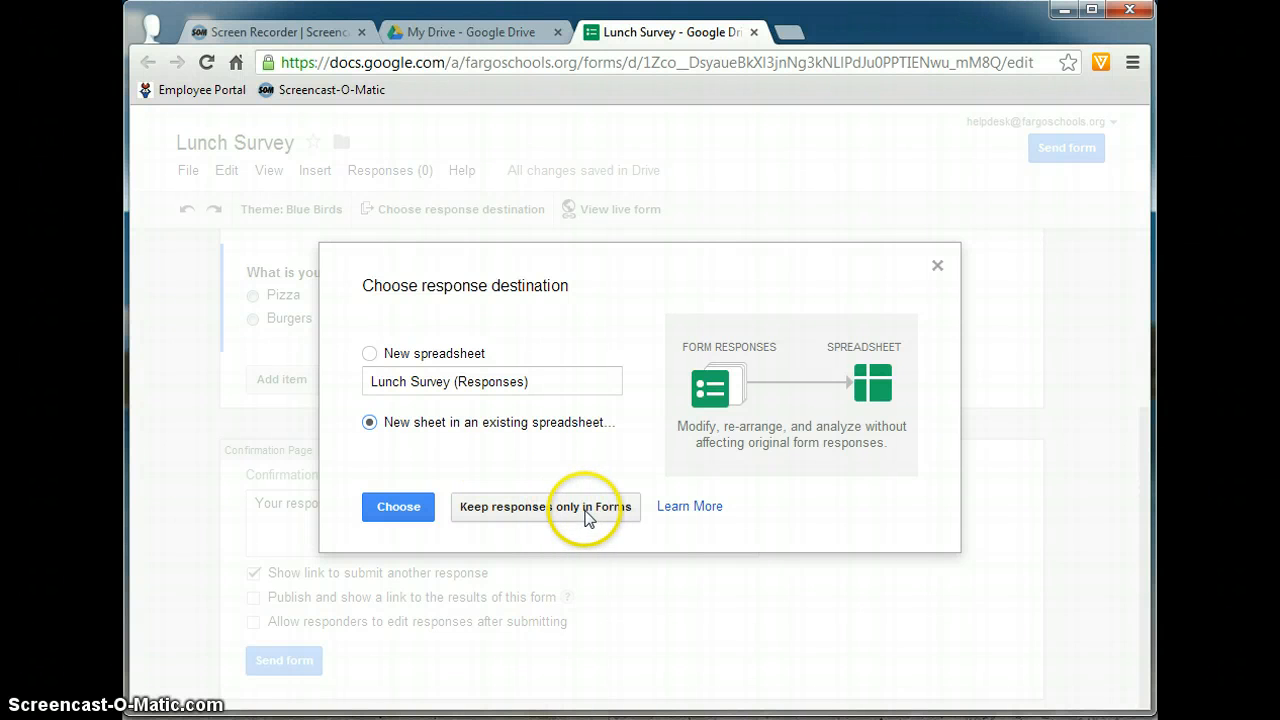
{"action": "left_click", "coordinate": [370, 354]}
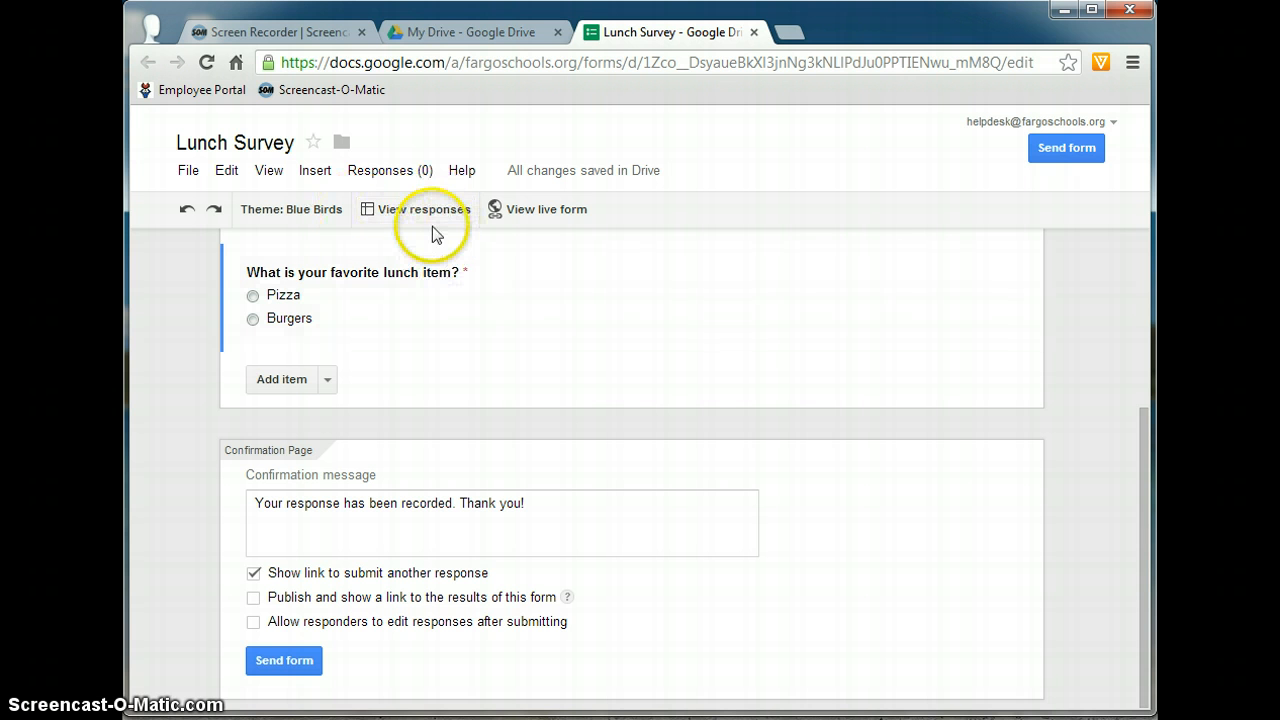
{"action": "left_click", "coordinate": [754, 32]}
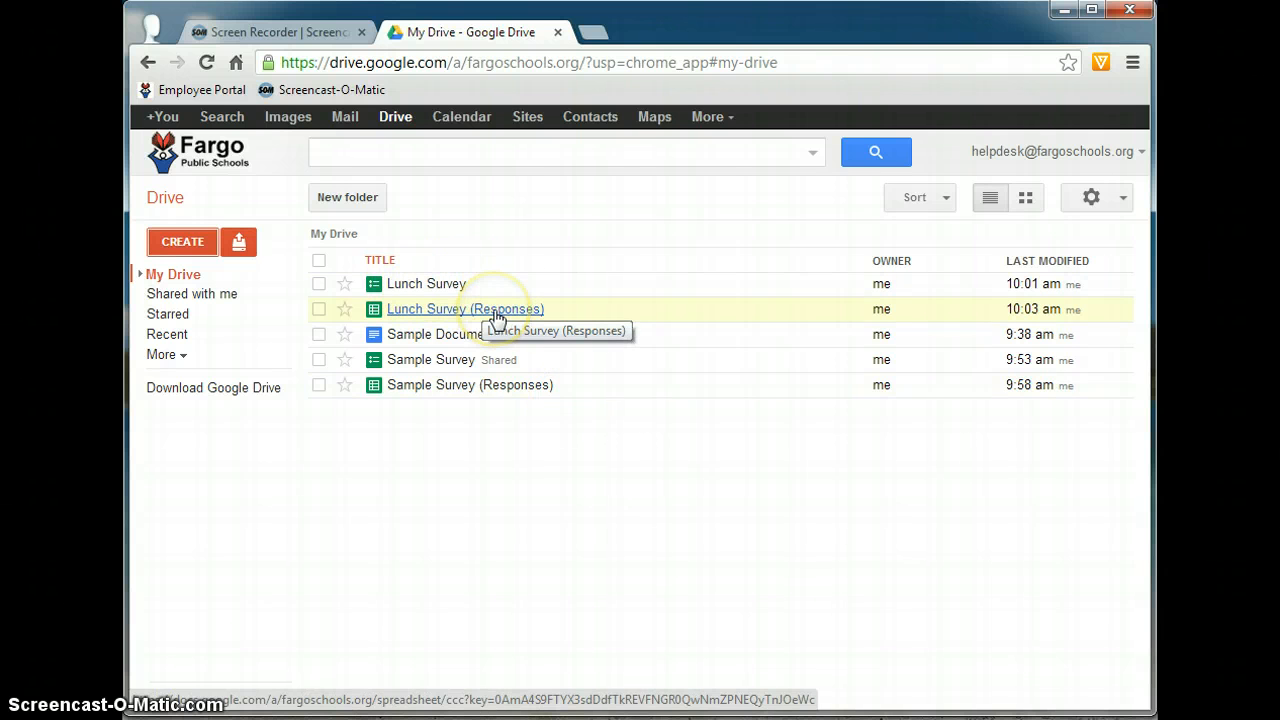
Step: Open the Lunch Survey (Responses) spreadsheet and open its linked form for editing from there
{"action": "left_click", "coordinate": [440, 314]}
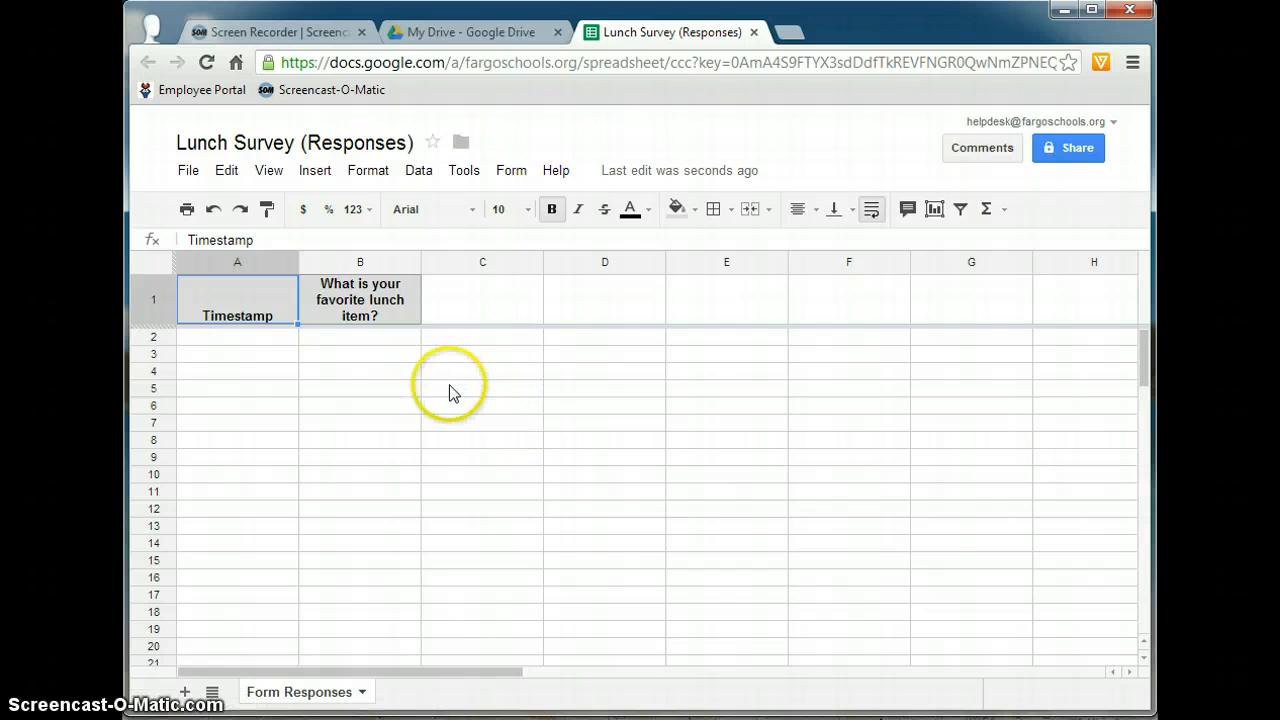
{"action": "left_click", "coordinate": [520, 175]}
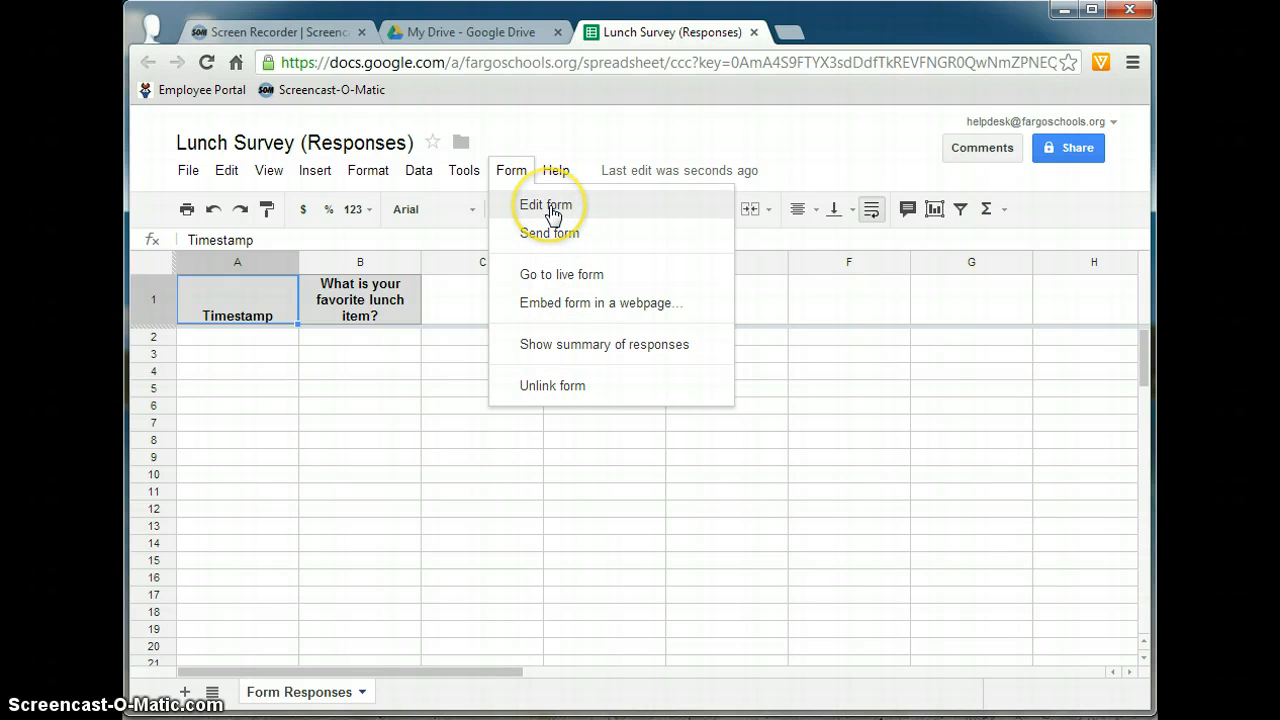
{"action": "left_click", "coordinate": [552, 207]}
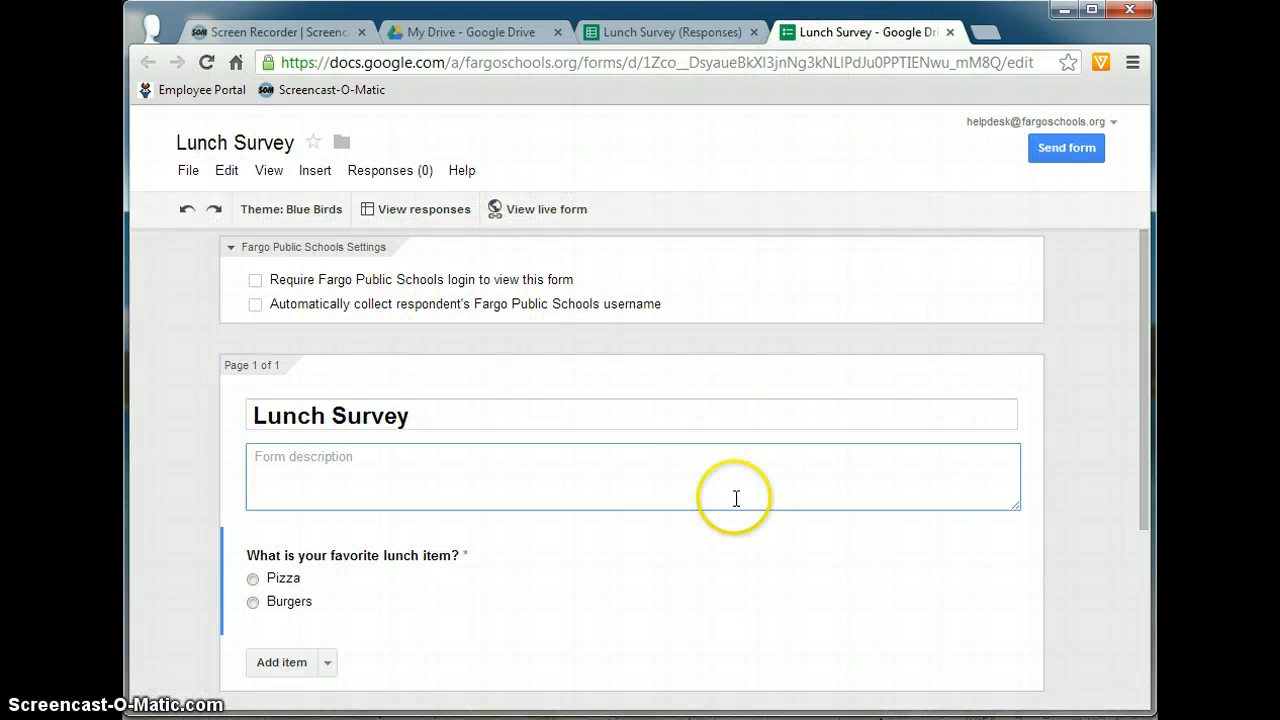
Step: Close the form and the responses spreadsheet, and reopen the Lunch Survey form from My Drive
{"action": "left_click", "coordinate": [949, 32]}
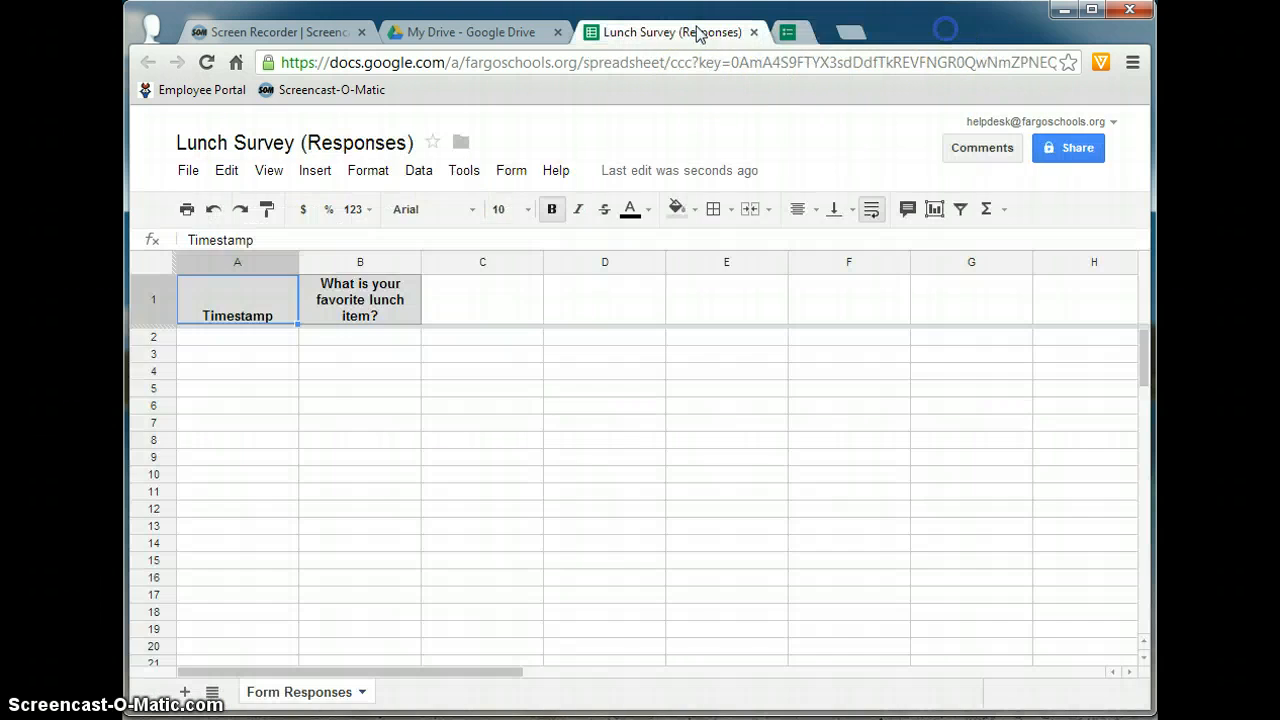
{"action": "left_click", "coordinate": [755, 33]}
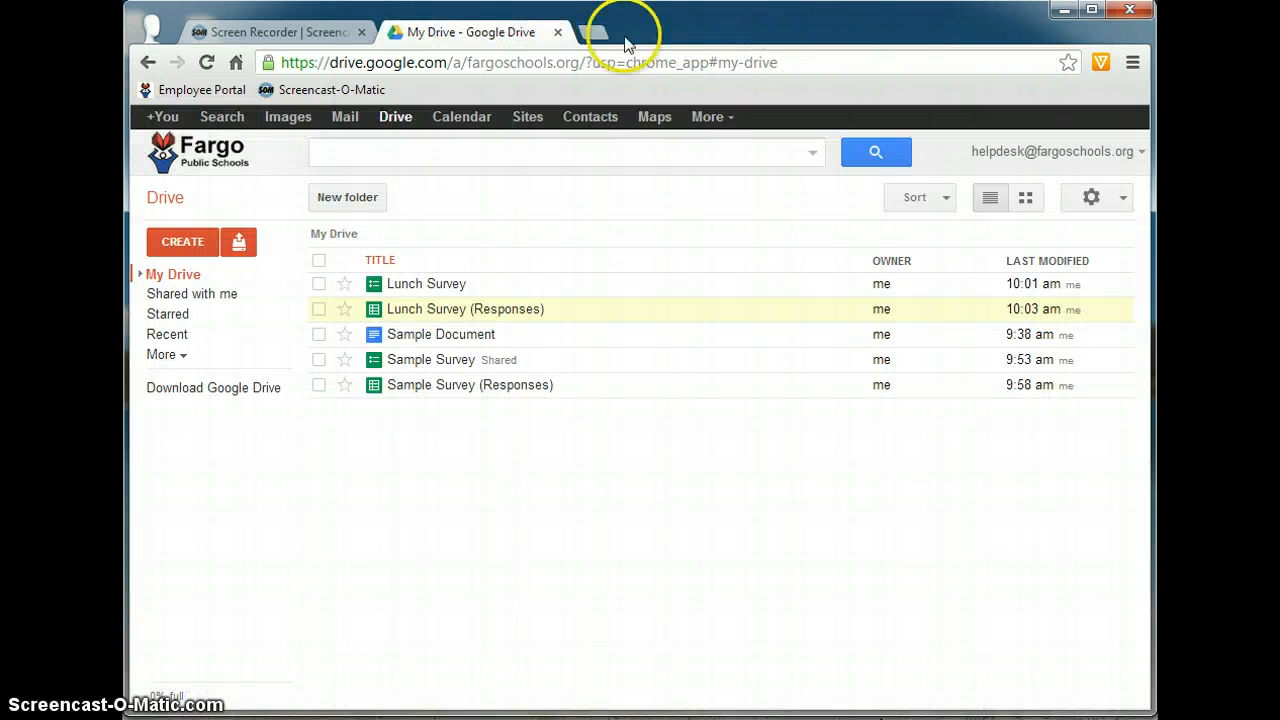
{"action": "left_click", "coordinate": [427, 286]}
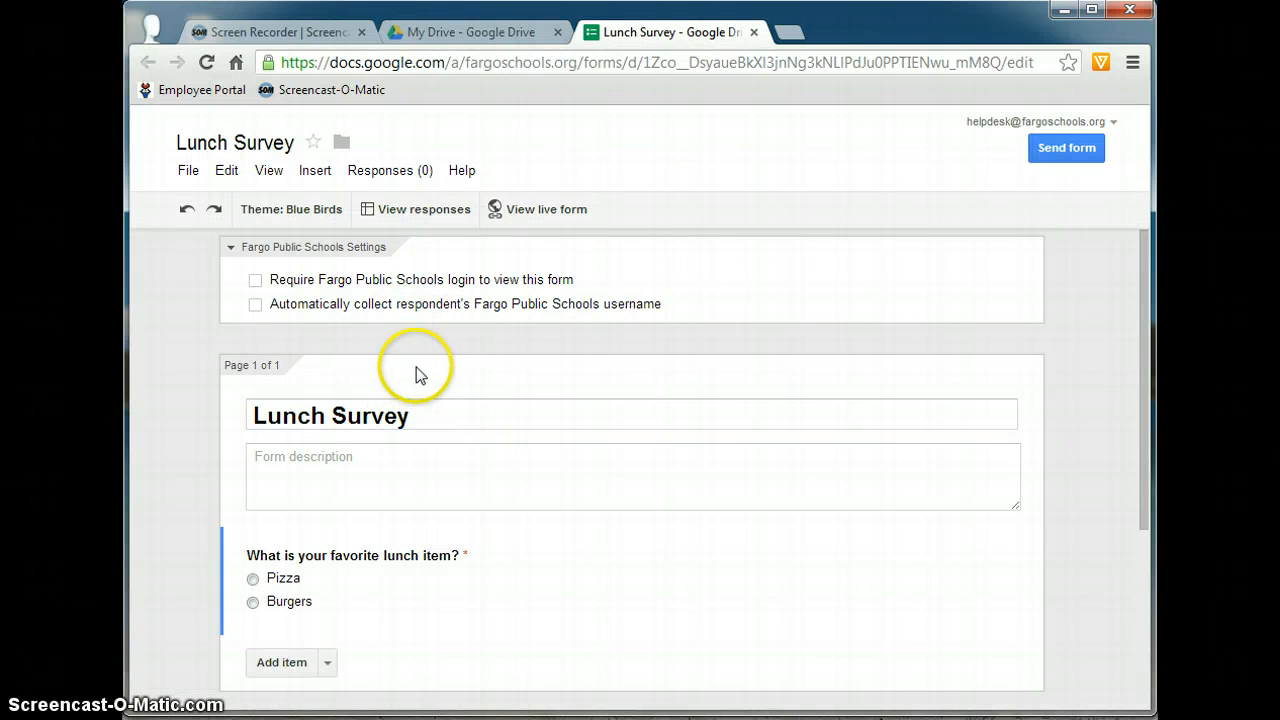
Step: Share the form with the sample user as a collaborator who can edit, keeping email notification on, and close the sharing settings
{"action": "left_click", "coordinate": [190, 172]}
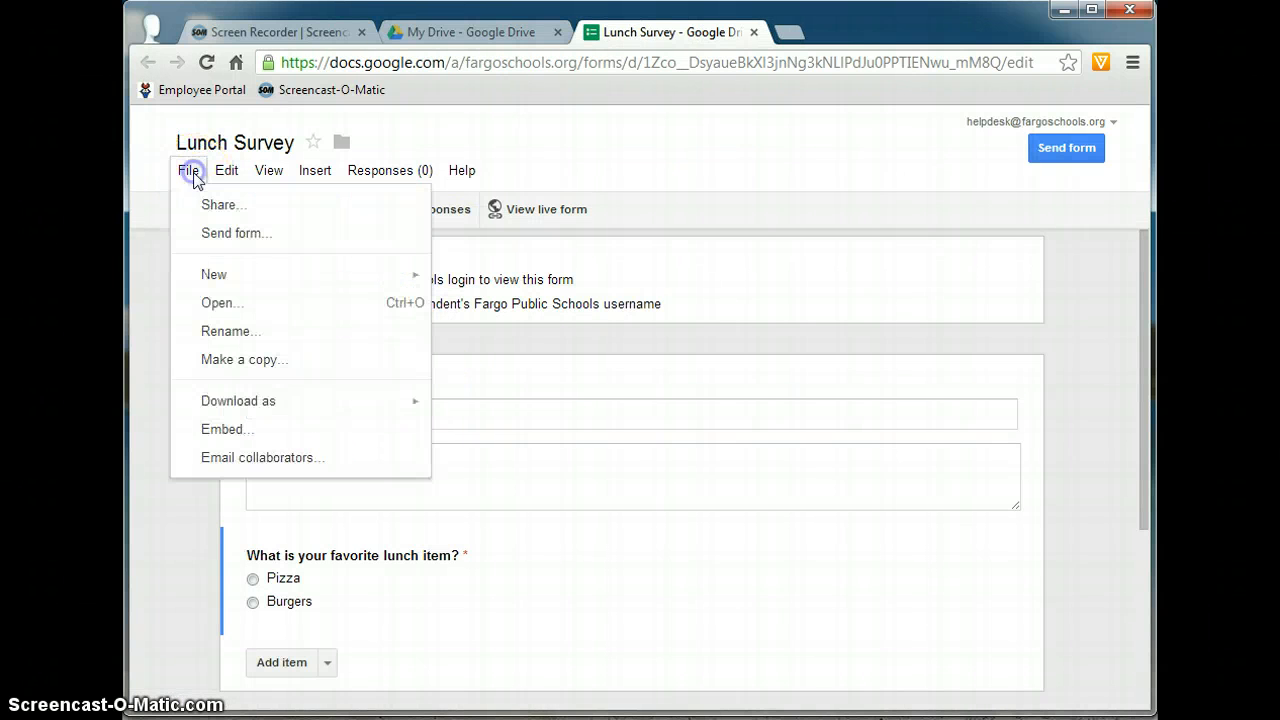
{"action": "left_click", "coordinate": [229, 208]}
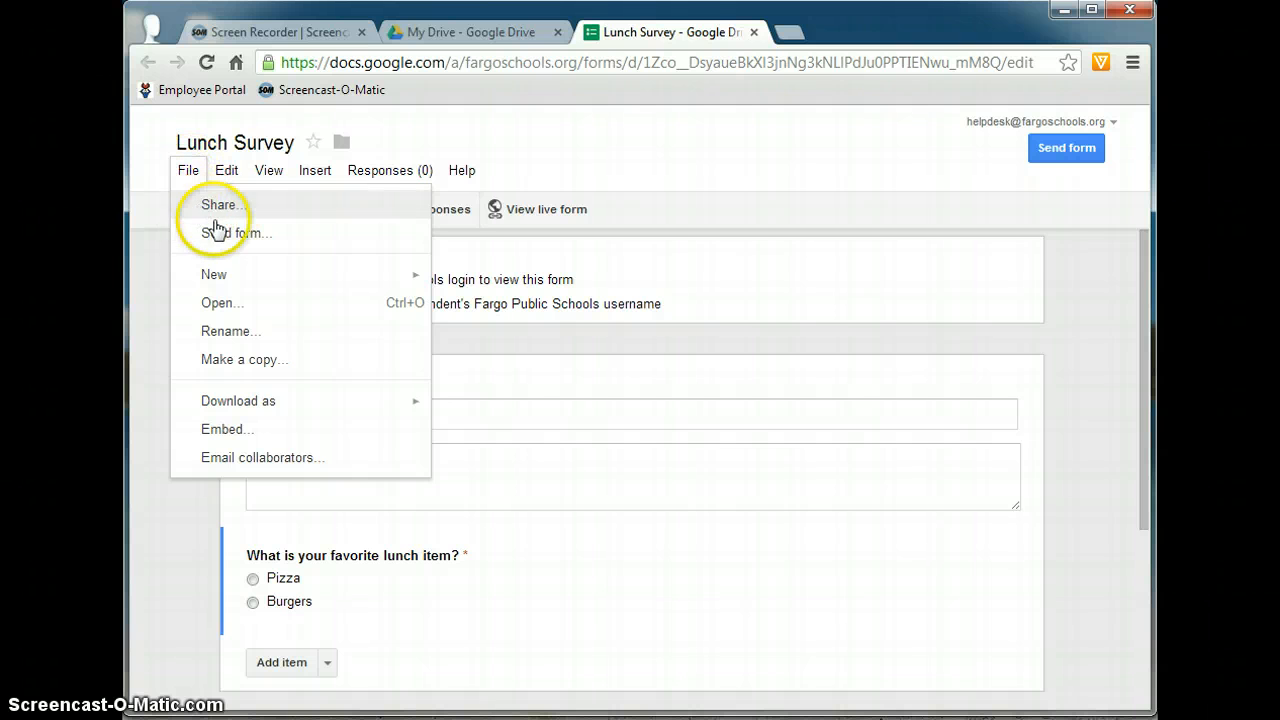
{"action": "left_click", "coordinate": [255, 215]}
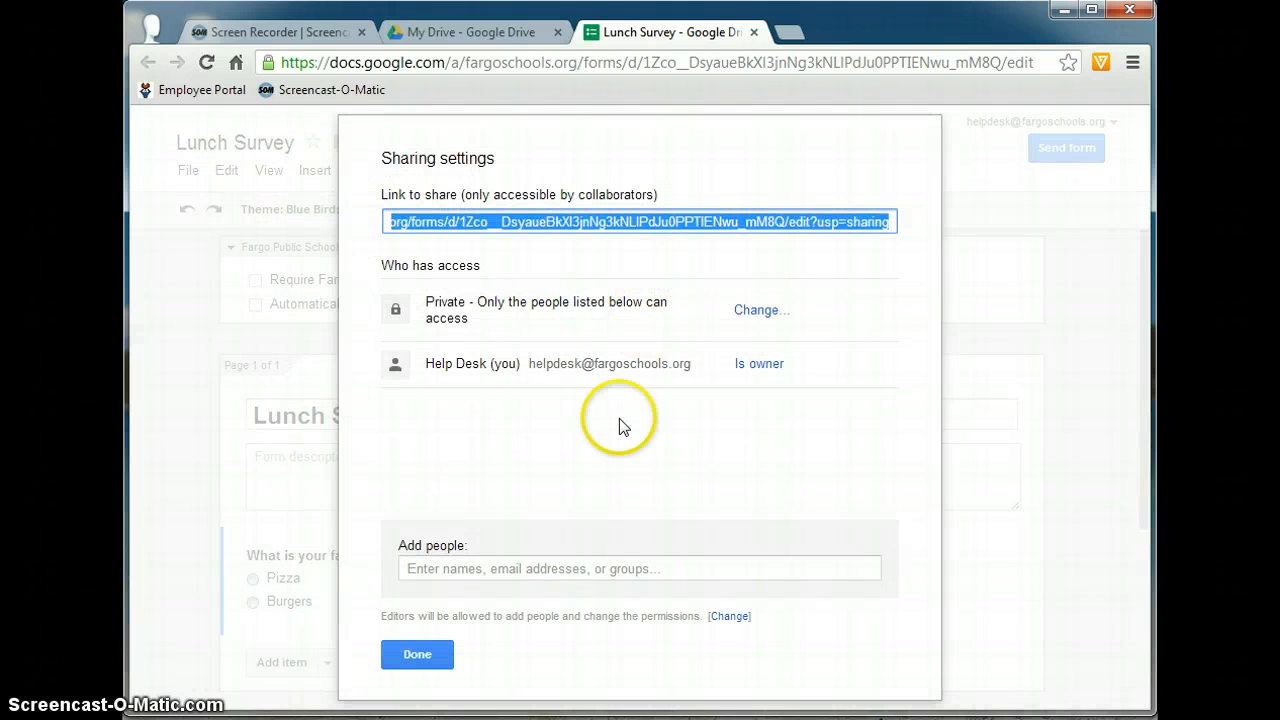
{"action": "left_click", "coordinate": [594, 566]}
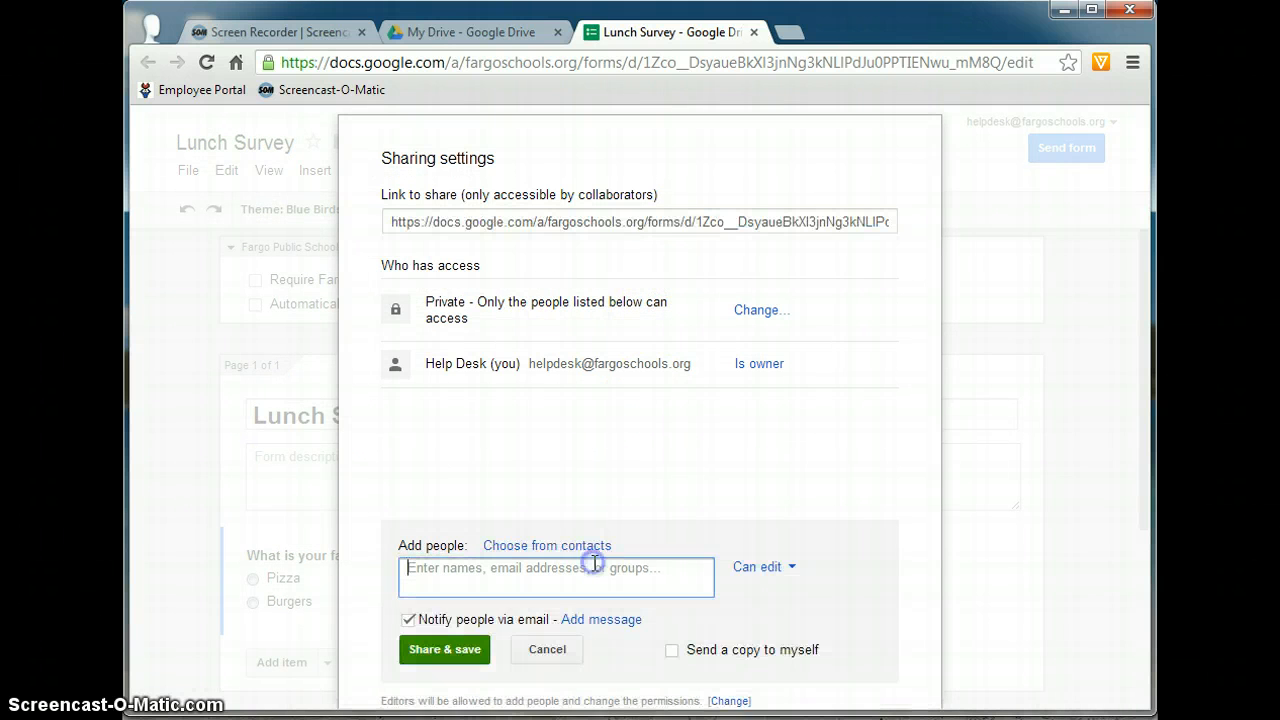
{"action": "type", "text": "99530"}
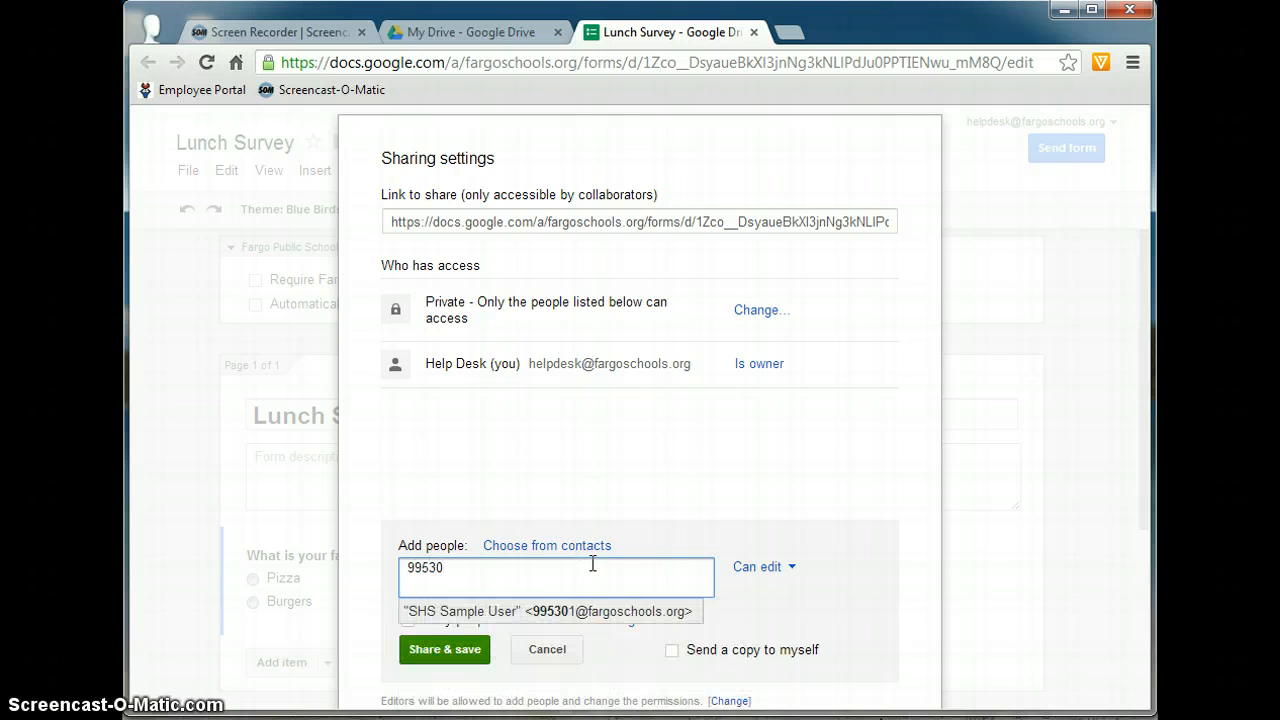
{"action": "left_click", "coordinate": [597, 620]}
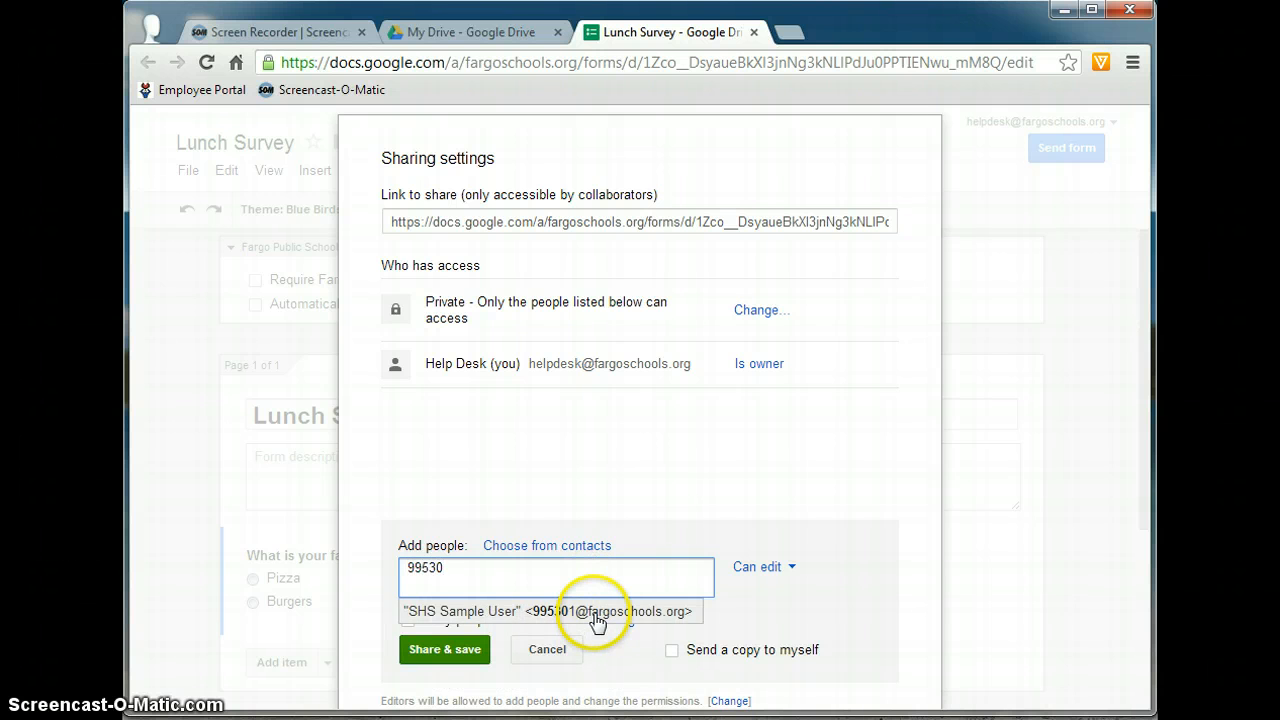
{"action": "left_click", "coordinate": [597, 620]}
{"action": "left_click", "coordinate": [686, 567]}
{"action": "left_click", "coordinate": [606, 580]}
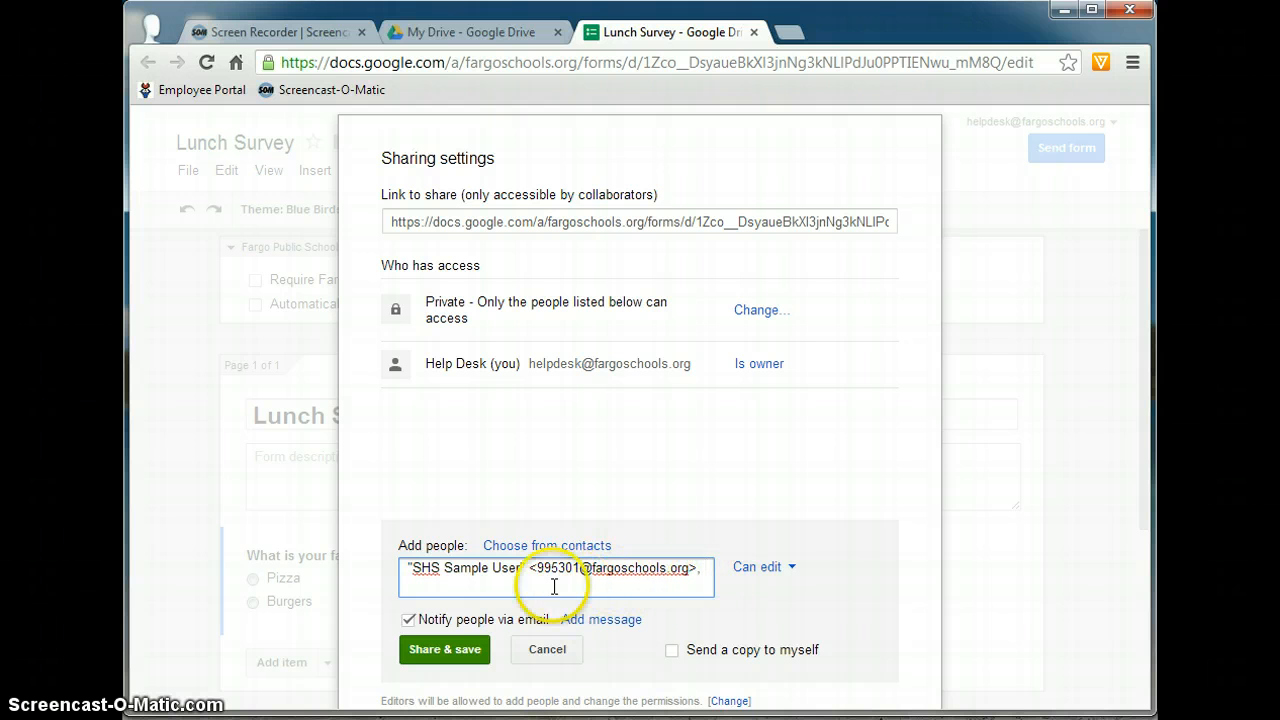
{"action": "left_click", "coordinate": [445, 649]}
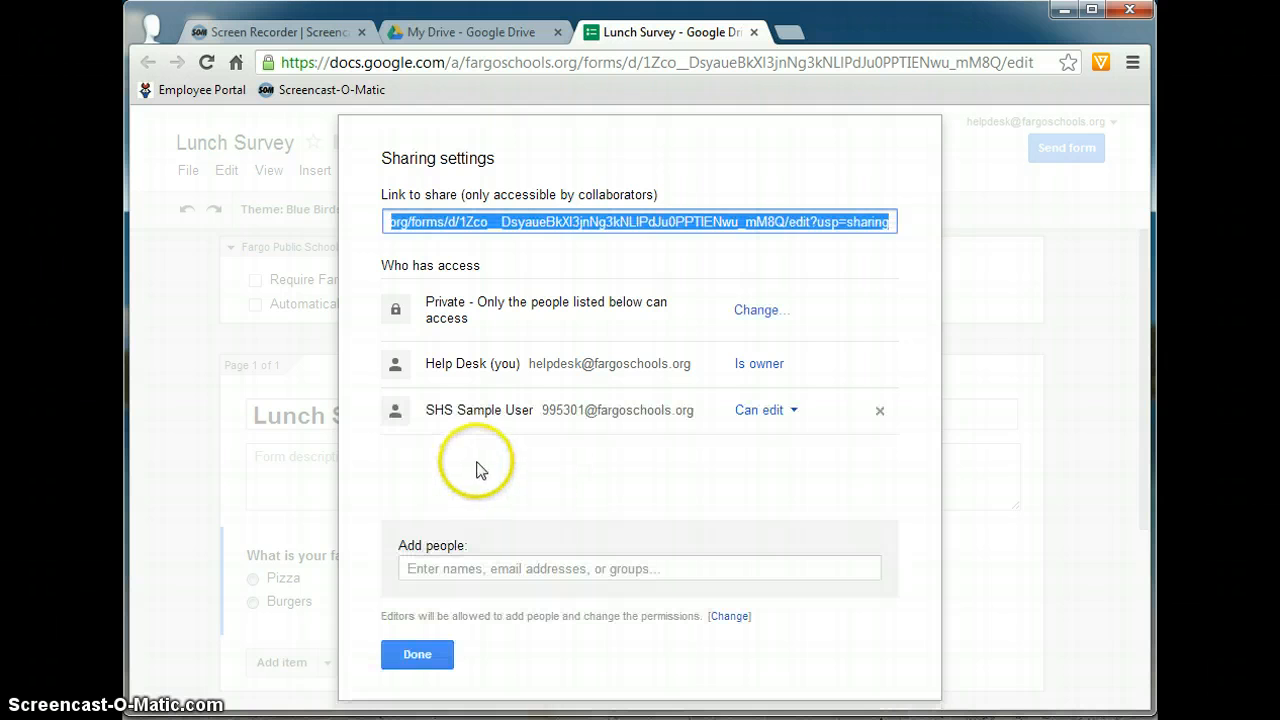
{"action": "left_click", "coordinate": [420, 654]}
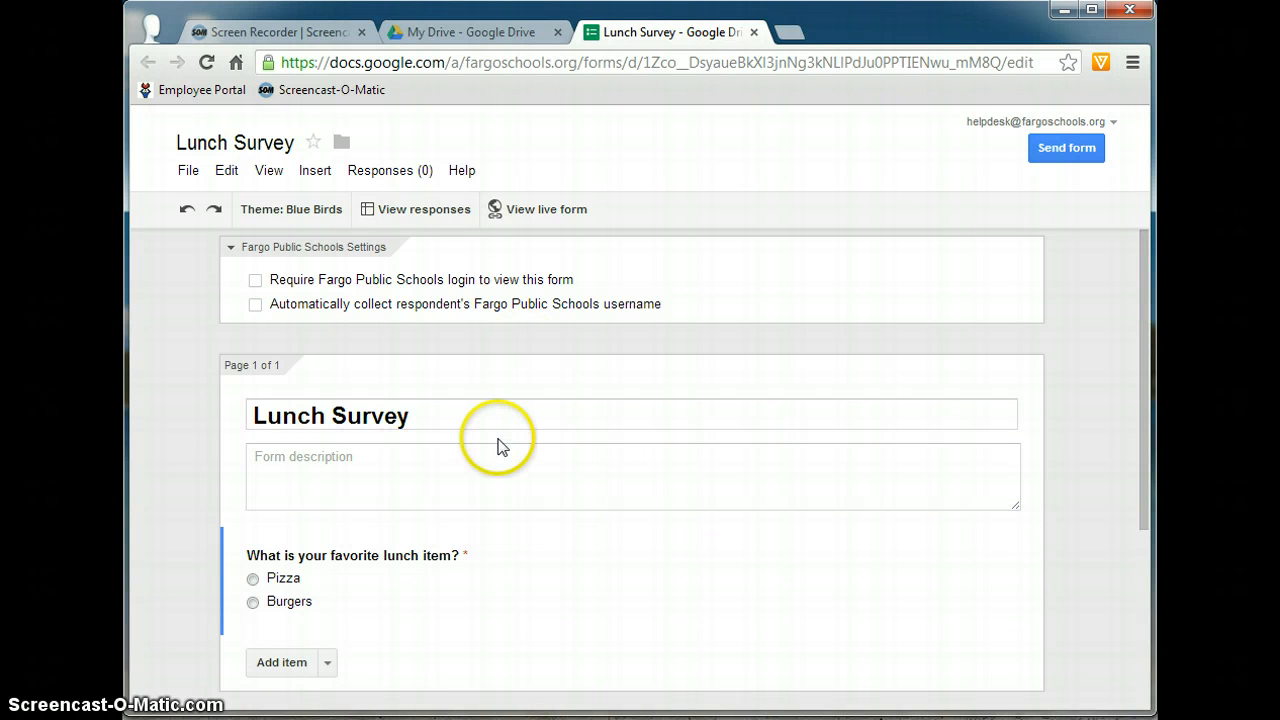
{"action": "left_click", "coordinate": [405, 172]}
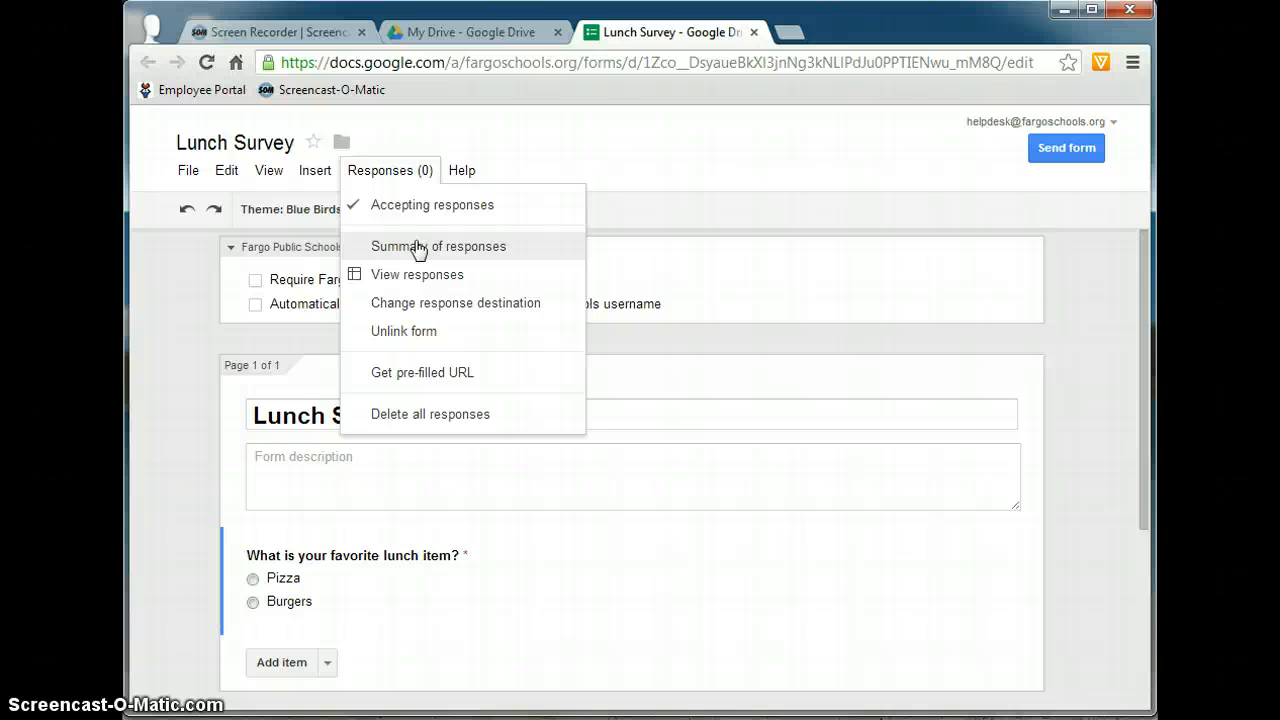
{"action": "left_click", "coordinate": [508, 135]}
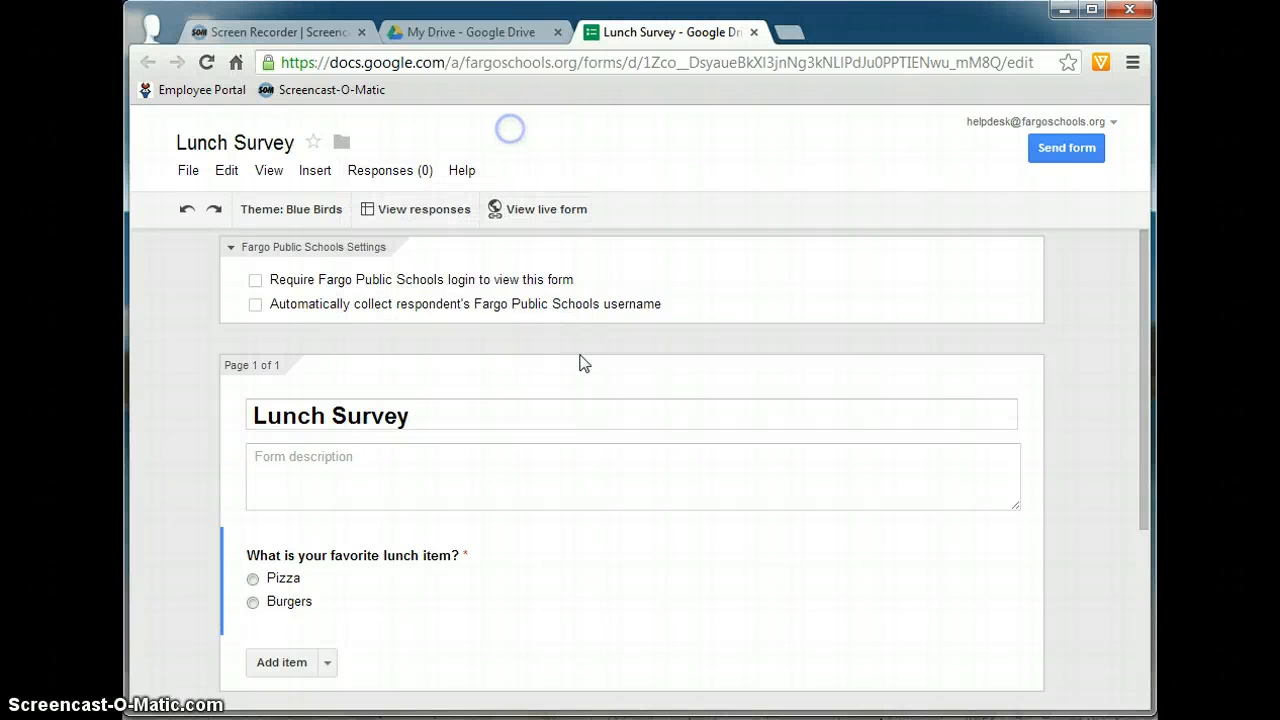
Step: Open the live form and submit two responses, one choosing Pizza and one choosing Burgers
{"action": "left_click", "coordinate": [553, 211]}
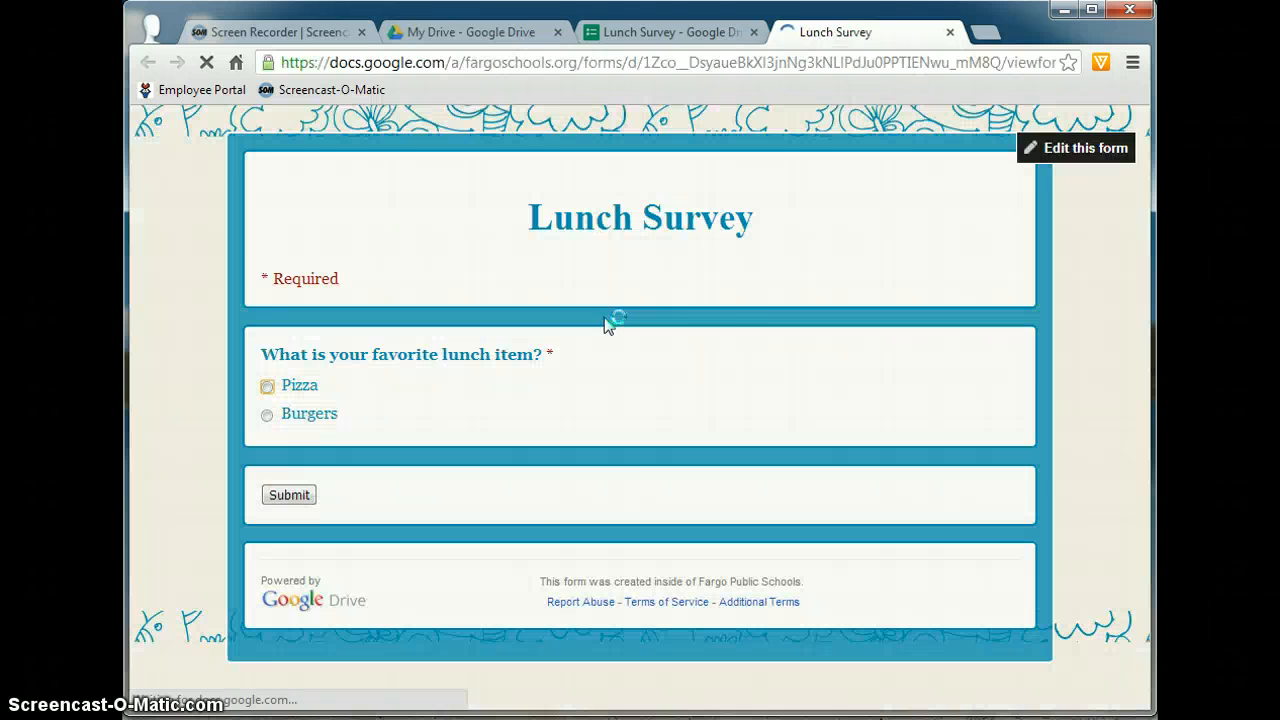
{"action": "left_click", "coordinate": [268, 387]}
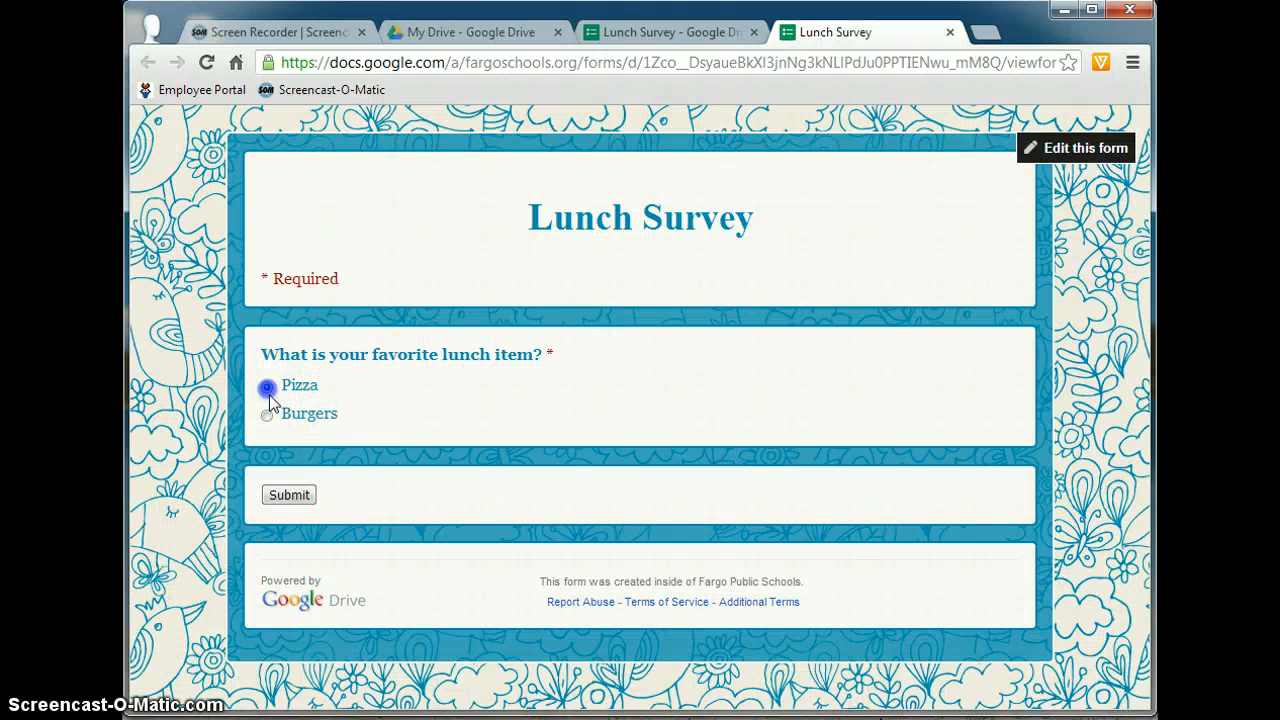
{"action": "left_click", "coordinate": [303, 497]}
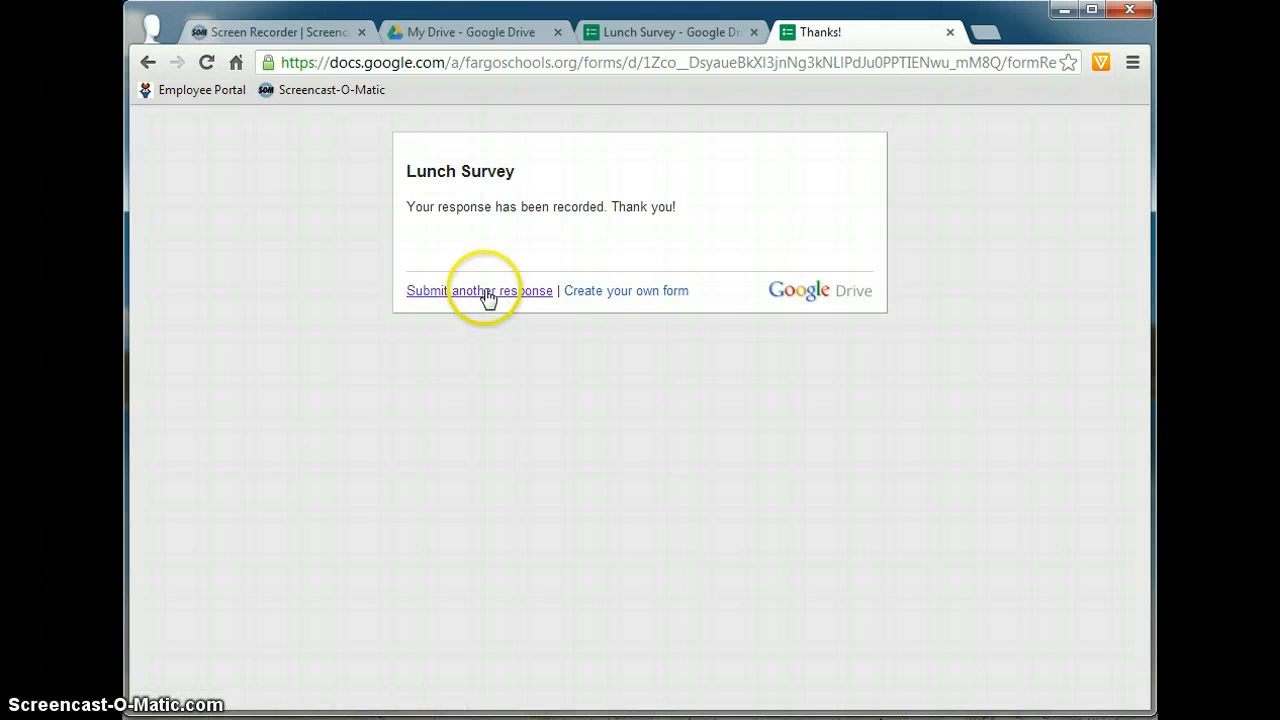
{"action": "left_click", "coordinate": [484, 291]}
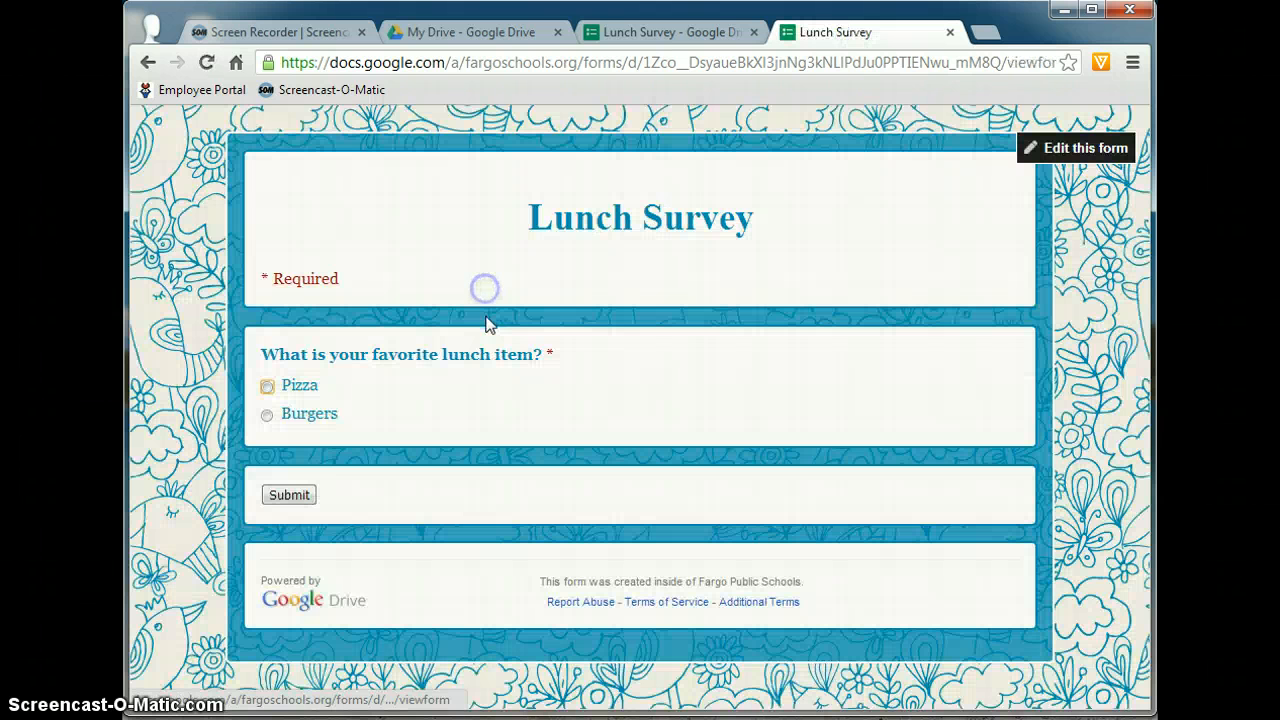
{"action": "left_click", "coordinate": [267, 414]}
{"action": "left_click", "coordinate": [304, 498]}
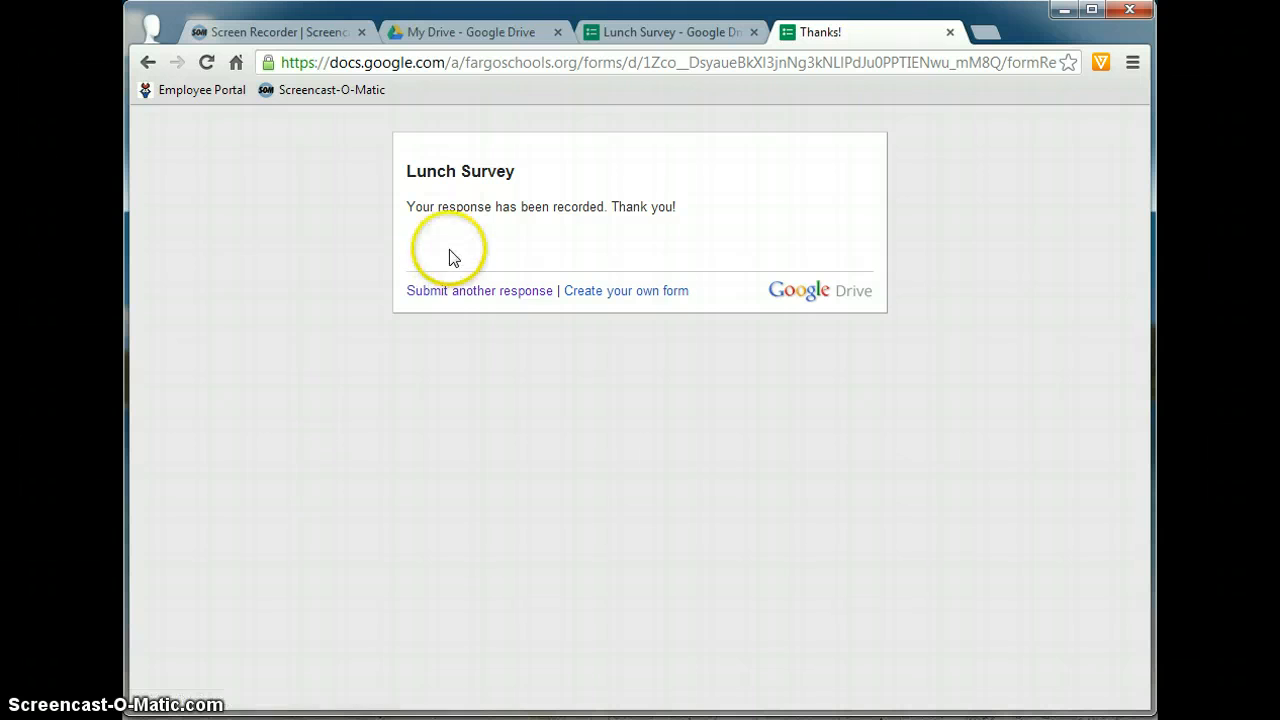
Step: Submit another response choosing Pizza, and close both the live form and the form editor
{"action": "left_click", "coordinate": [462, 291]}
{"action": "left_click", "coordinate": [267, 386]}
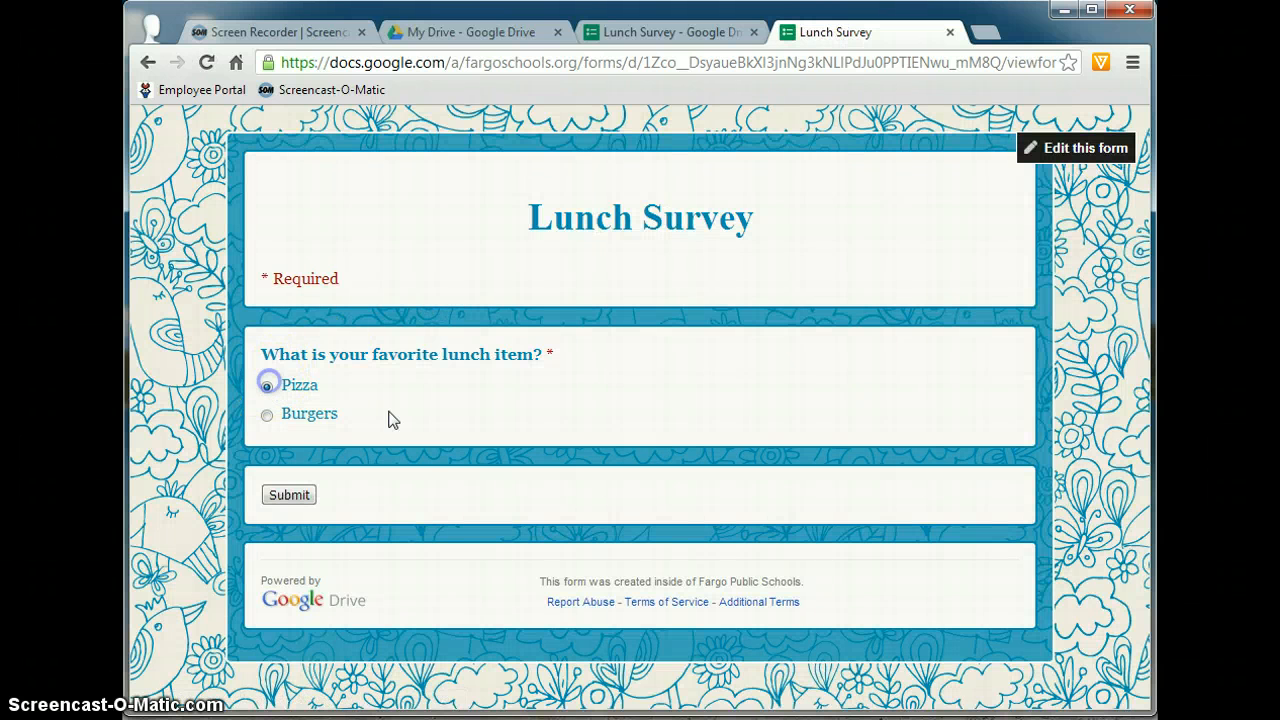
{"action": "left_click", "coordinate": [288, 494]}
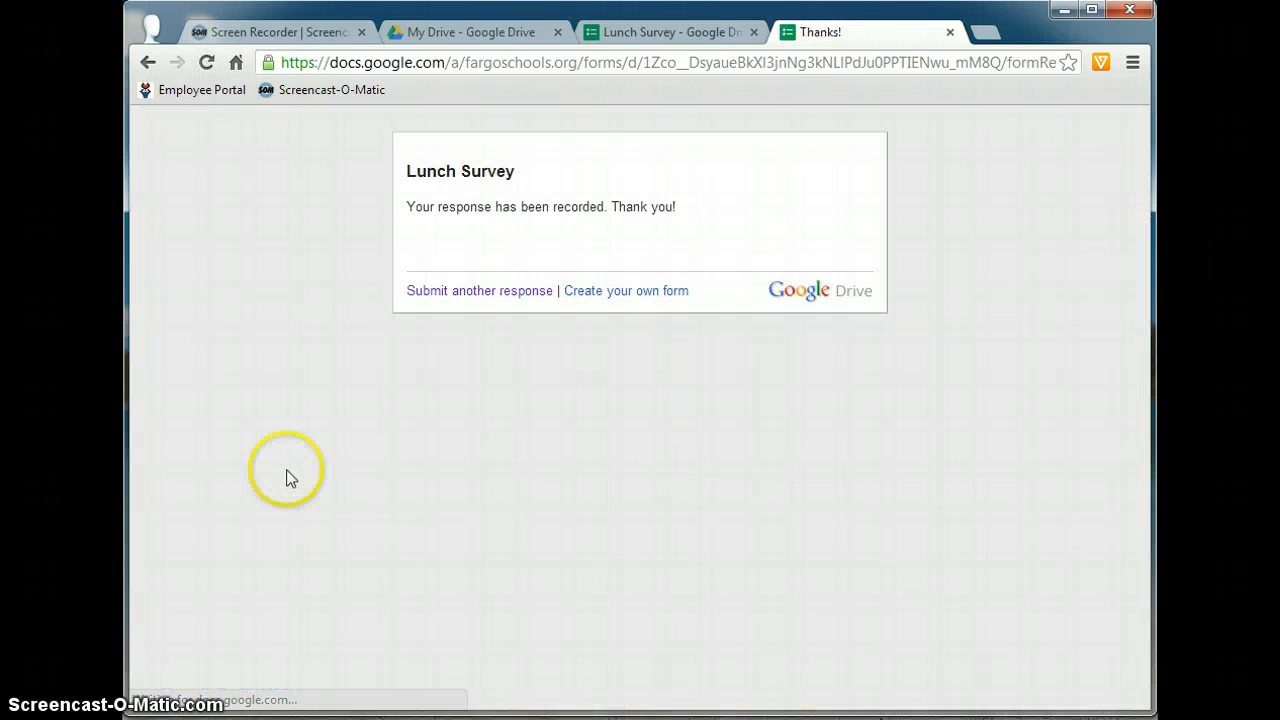
{"action": "left_click", "coordinate": [950, 32]}
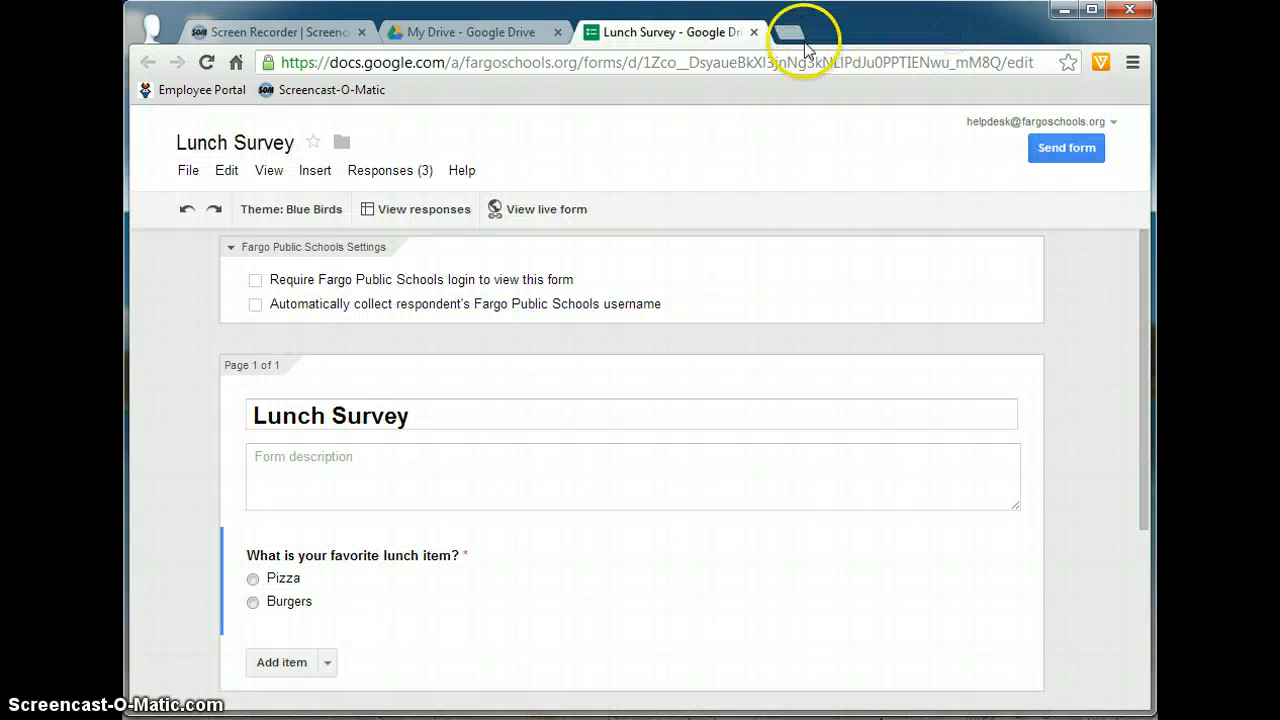
{"action": "left_click", "coordinate": [755, 32]}
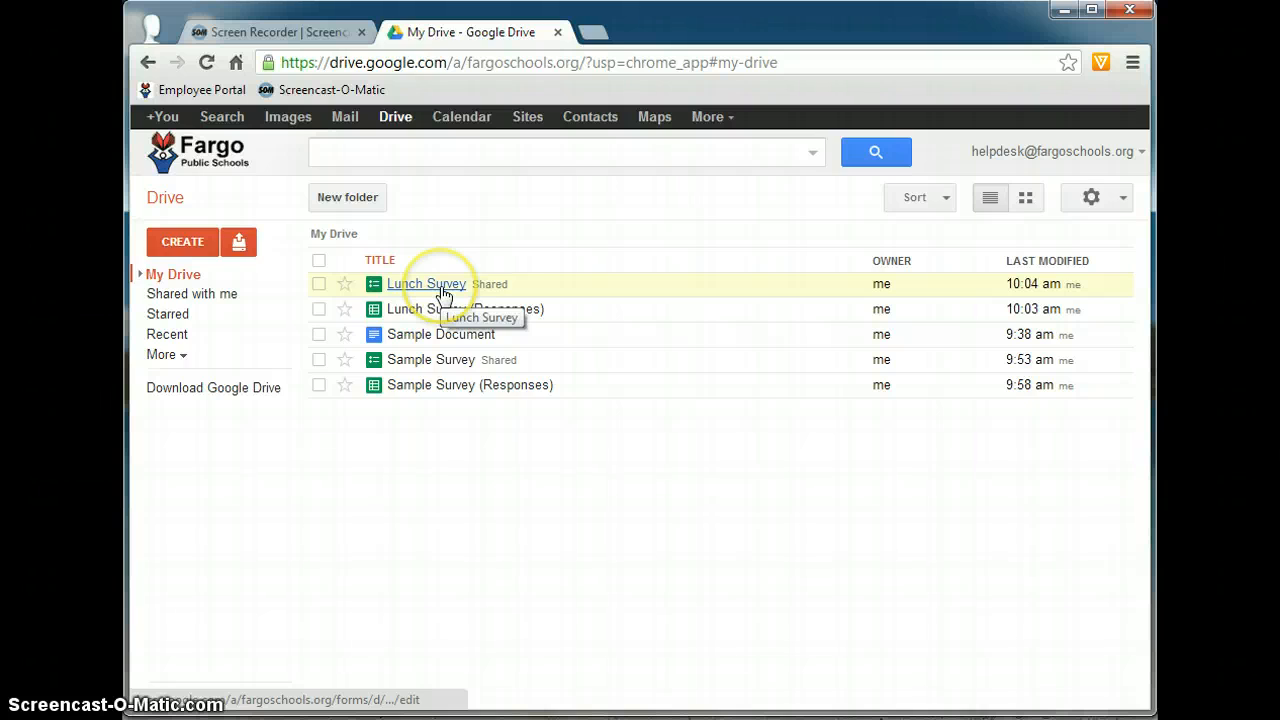
Step: Reopen the Lunch Survey form from My Drive and view its summary of responses
{"action": "left_click", "coordinate": [445, 290]}
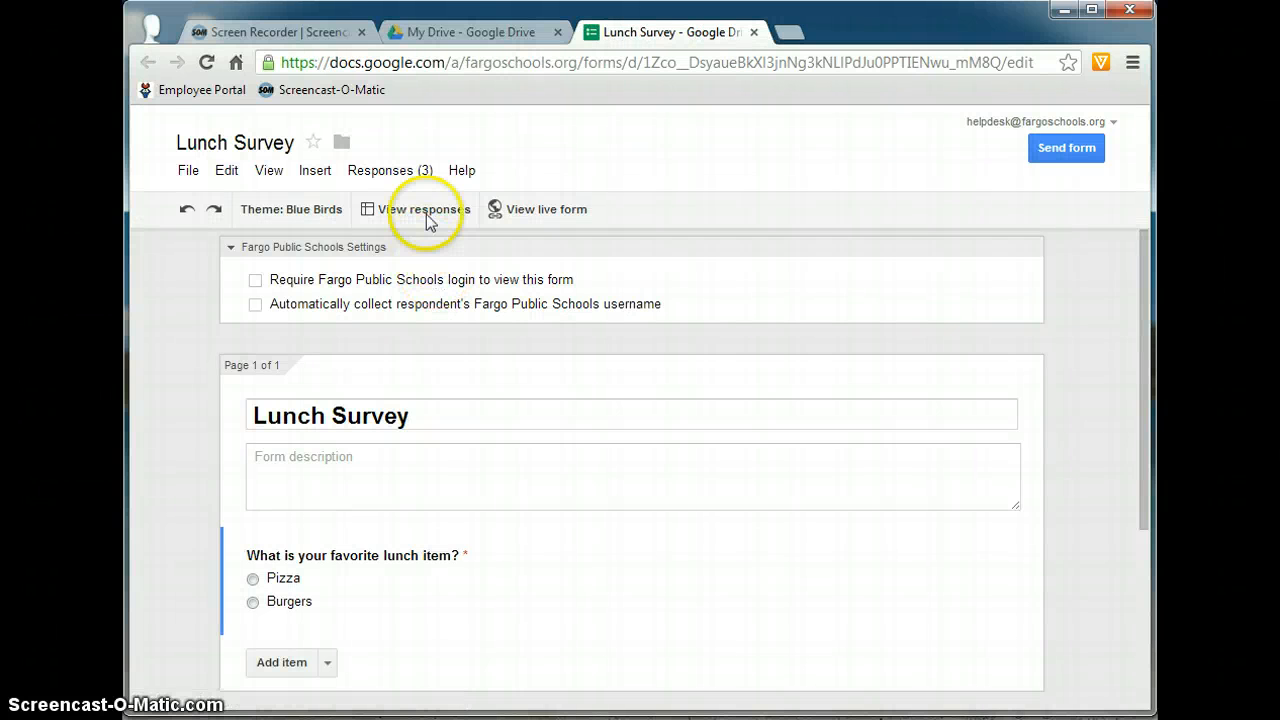
{"action": "left_click", "coordinate": [397, 172]}
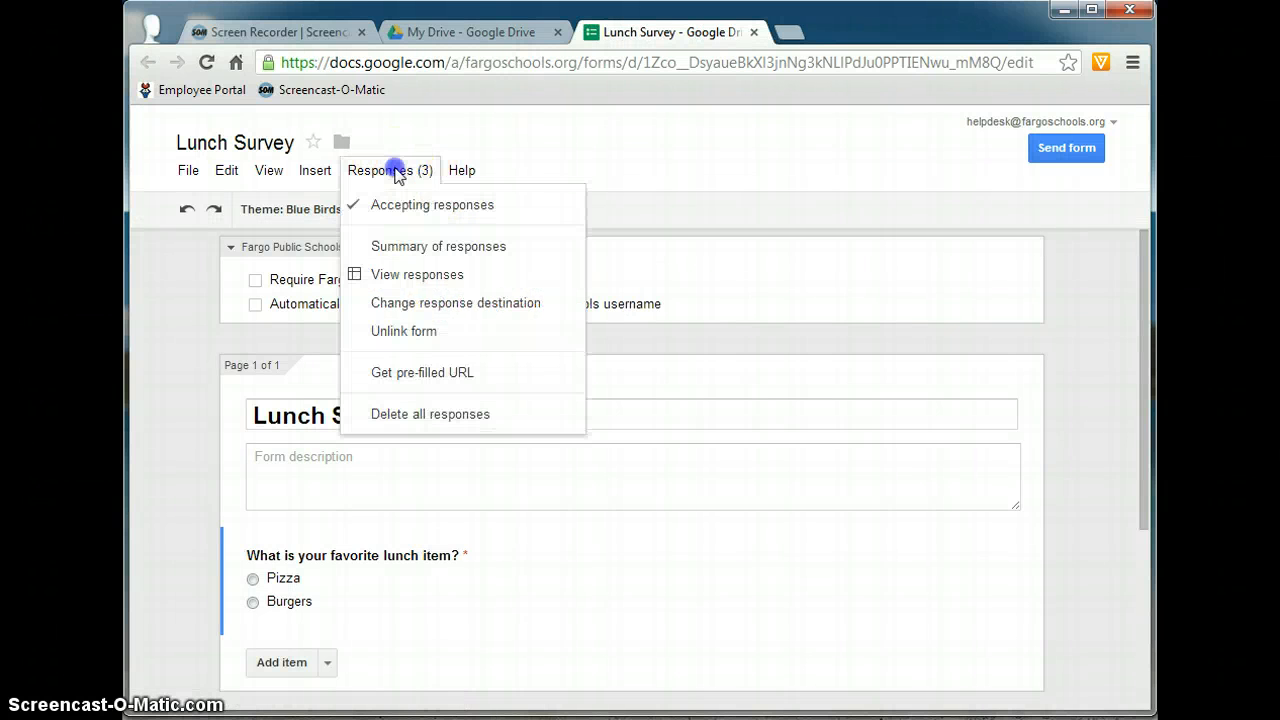
{"action": "left_click", "coordinate": [410, 249]}
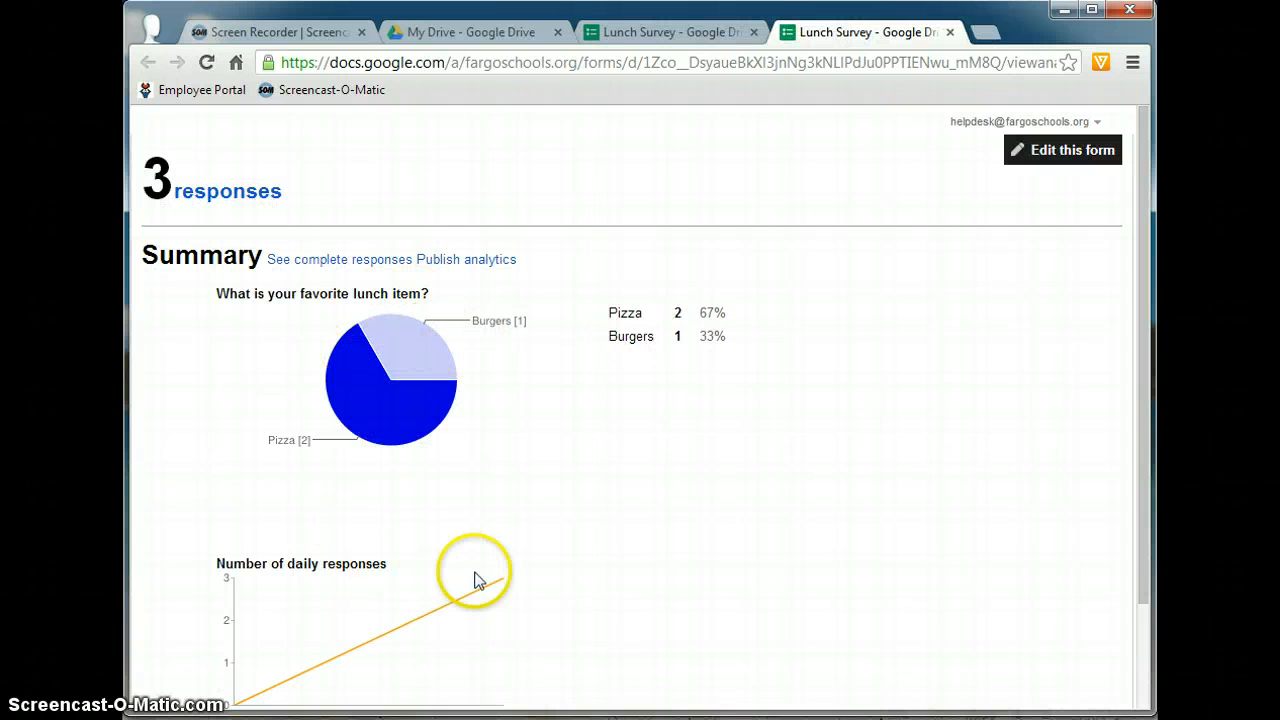
{"action": "scroll", "coordinate": [515, 591], "scroll_direction": "down", "scroll_amount": 1}
{"action": "scroll", "coordinate": [520, 593], "scroll_direction": "up", "scroll_amount": 1}
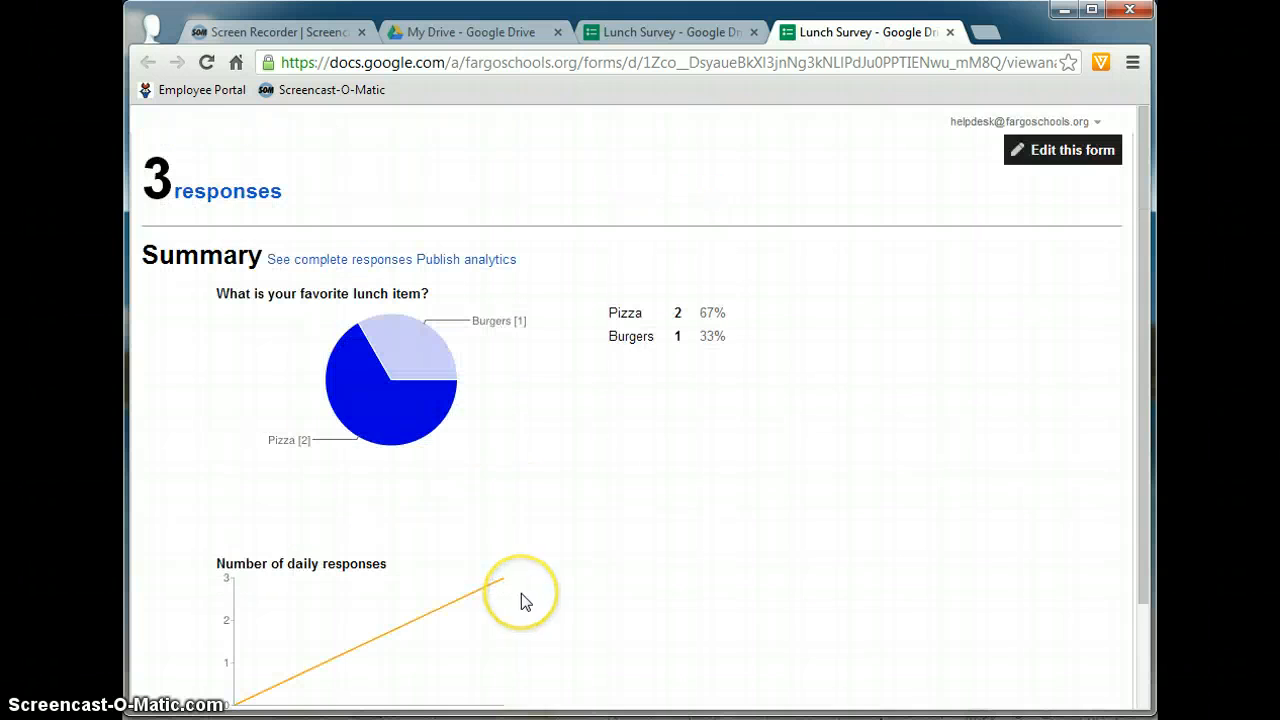
Step: Close the response summary and the form, and open the Lunch Survey (Responses) spreadsheet from My Drive
{"action": "left_click", "coordinate": [950, 32]}
{"action": "left_click", "coordinate": [754, 32]}
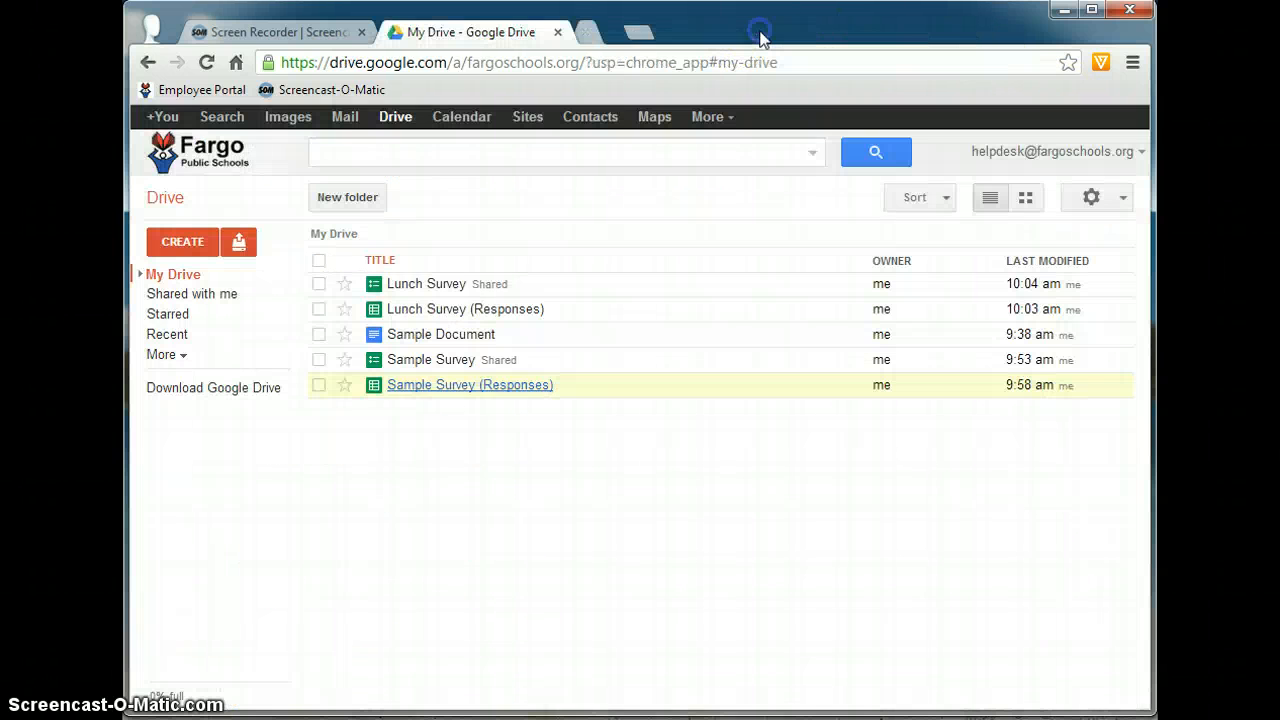
{"action": "left_click", "coordinate": [463, 313]}
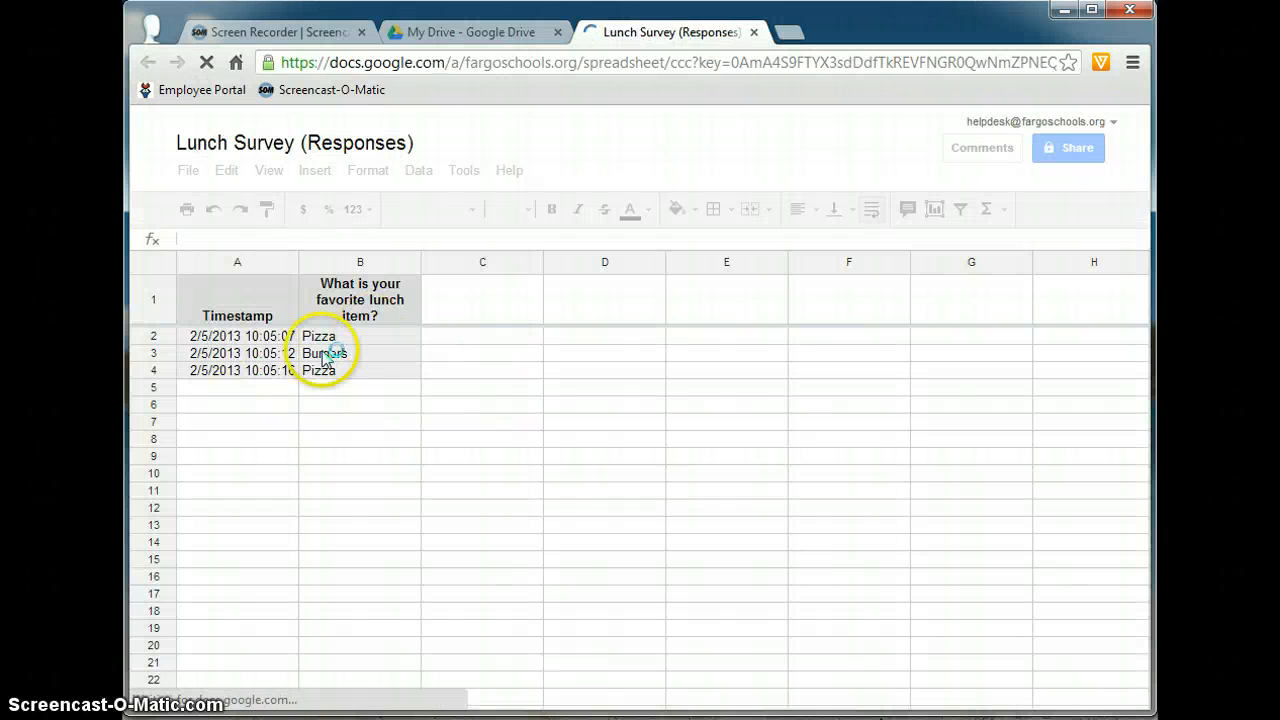